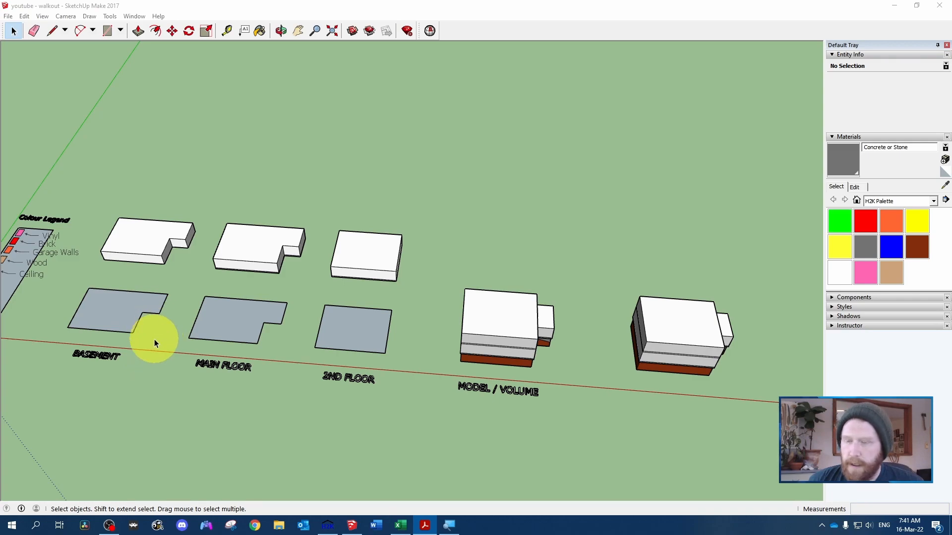
- Draw a line across the model's underside joining the two points where the below-grade side walls taper out at the walkout
{"action": "scroll", "coordinate": [561, 381], "scroll_direction": "up", "scroll_amount": 5}
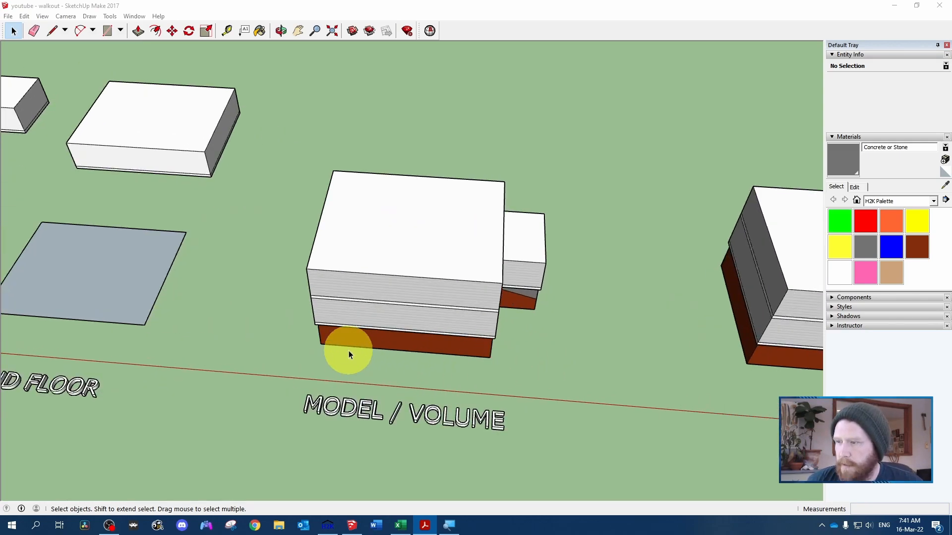
{"action": "middle_click_drag", "start_coordinate": [349, 350], "coordinate": [610, 334]}
{"action": "middle_click_drag", "start_coordinate": [314, 322], "coordinate": [561, 225]}
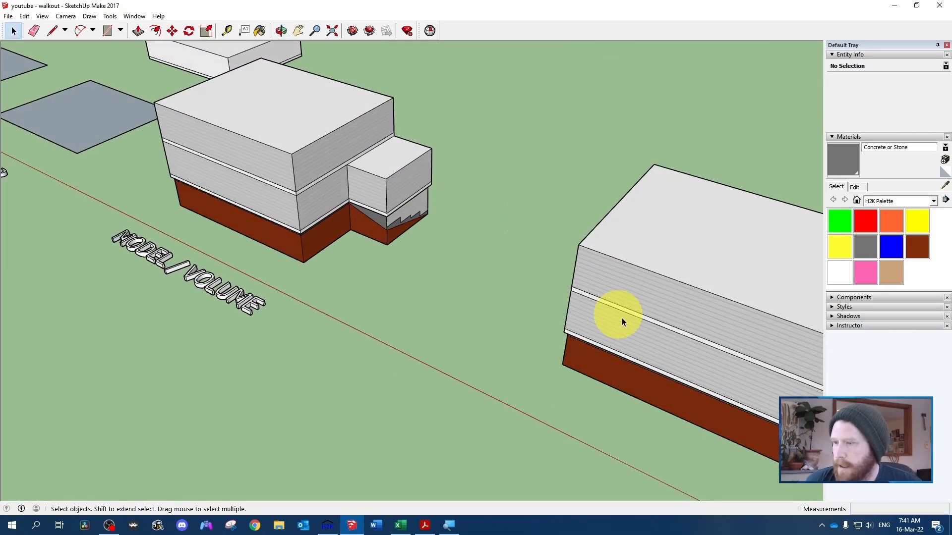
{"action": "middle_click_drag", "start_coordinate": [664, 319], "coordinate": [306, 308]}
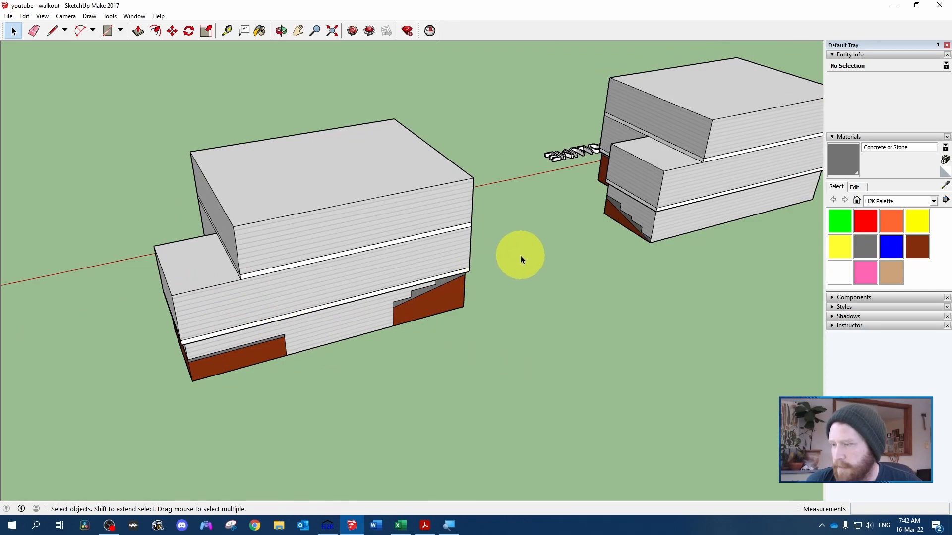
{"action": "middle_click_drag", "start_coordinate": [590, 226], "coordinate": [360, 201]}
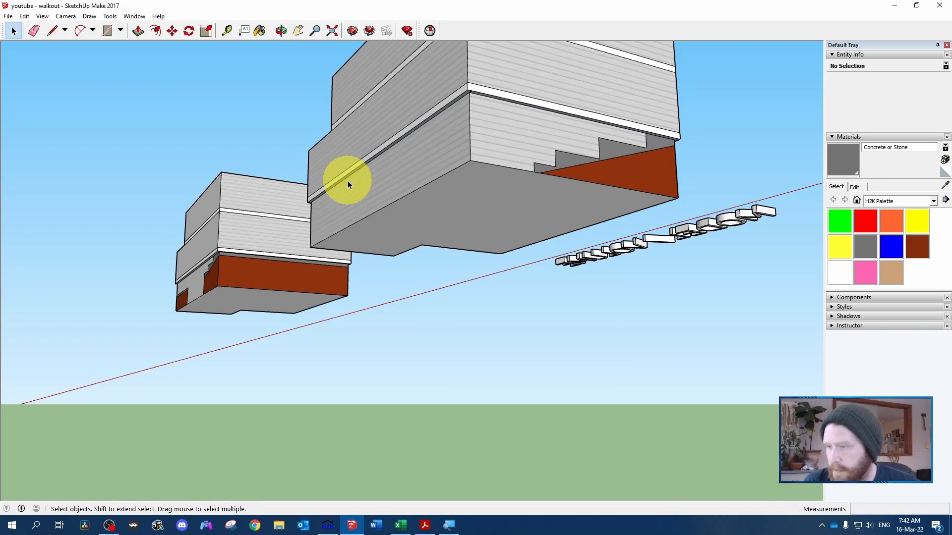
{"action": "key", "text": "l"}
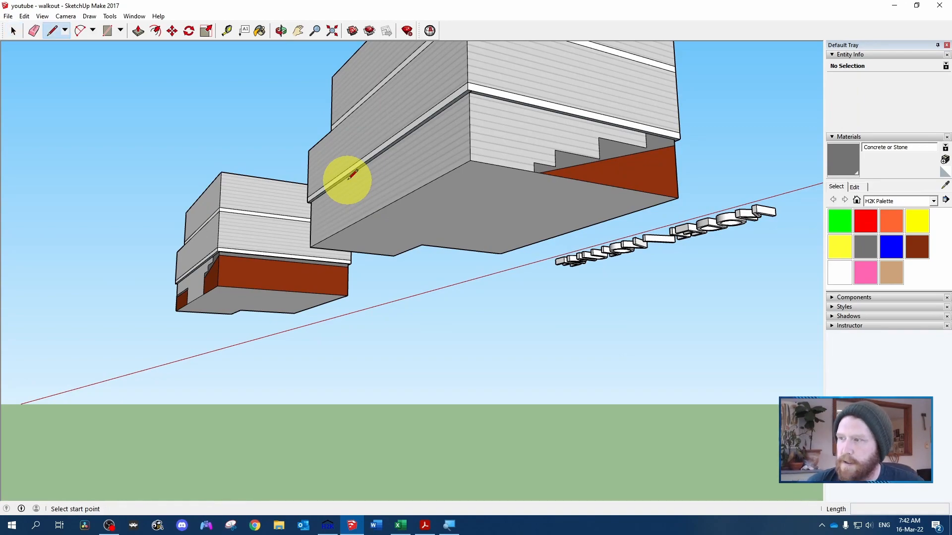
{"action": "left_click", "coordinate": [546, 173]}
{"action": "middle_click_drag", "start_coordinate": [374, 198], "coordinate": [671, 249]}
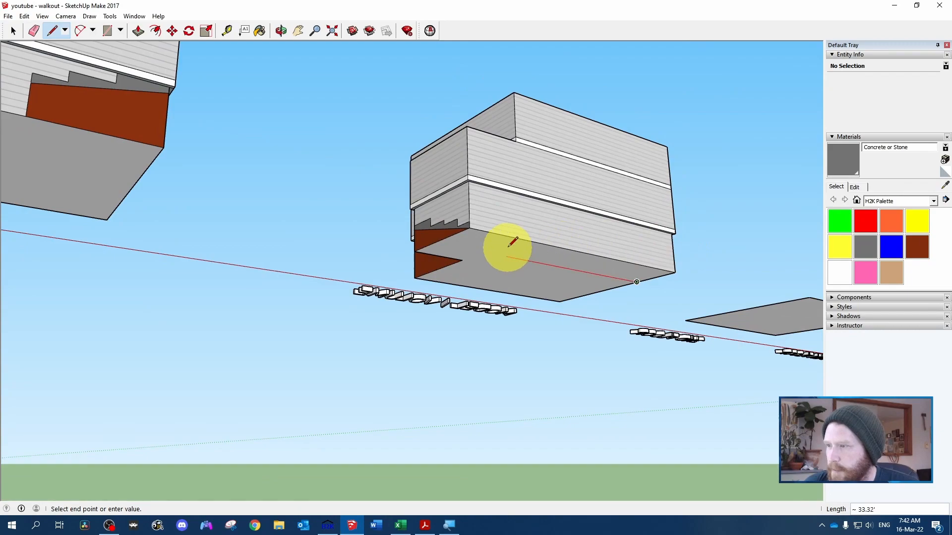
{"action": "left_click", "coordinate": [469, 228]}
- Copy the triangular slab face and its edges from the house's underside and paste it onto the basement floor plan, aligned to the matching outer corner
{"action": "scroll", "coordinate": [602, 288], "scroll_direction": "up", "scroll_amount": 2}
{"action": "double_click", "coordinate": [640, 260]}
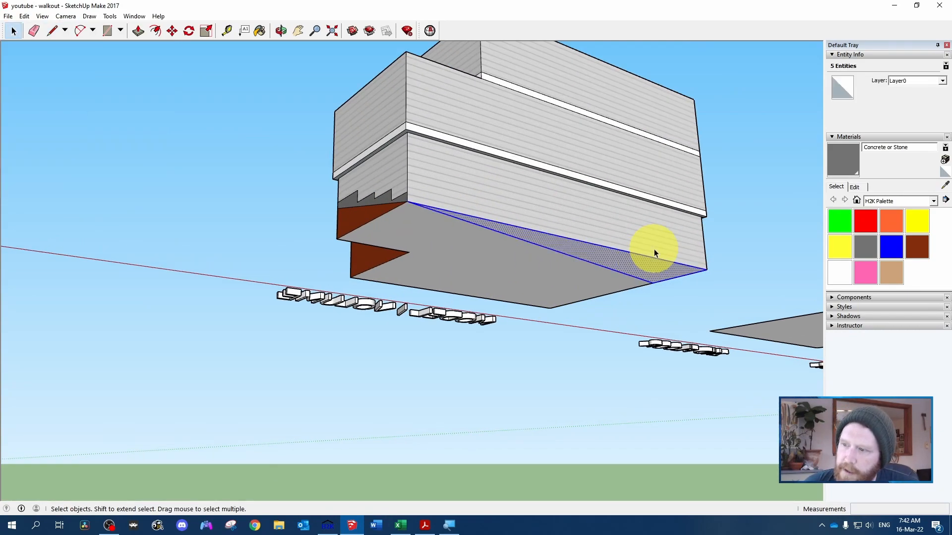
{"action": "scroll", "coordinate": [653, 249], "scroll_direction": "down", "scroll_amount": 3}
{"action": "middle_click_drag", "start_coordinate": [598, 180], "coordinate": [452, 406]}
{"action": "scroll", "coordinate": [664, 221], "scroll_direction": "down", "scroll_amount": 3}
{"action": "middle_click_drag", "start_coordinate": [665, 221], "coordinate": [447, 242]}
{"action": "middle_click_drag", "start_coordinate": [254, 241], "coordinate": [706, 335], "text": "shift"}
{"action": "middle_click_drag", "start_coordinate": [277, 254], "coordinate": [621, 319], "text": "shift"}
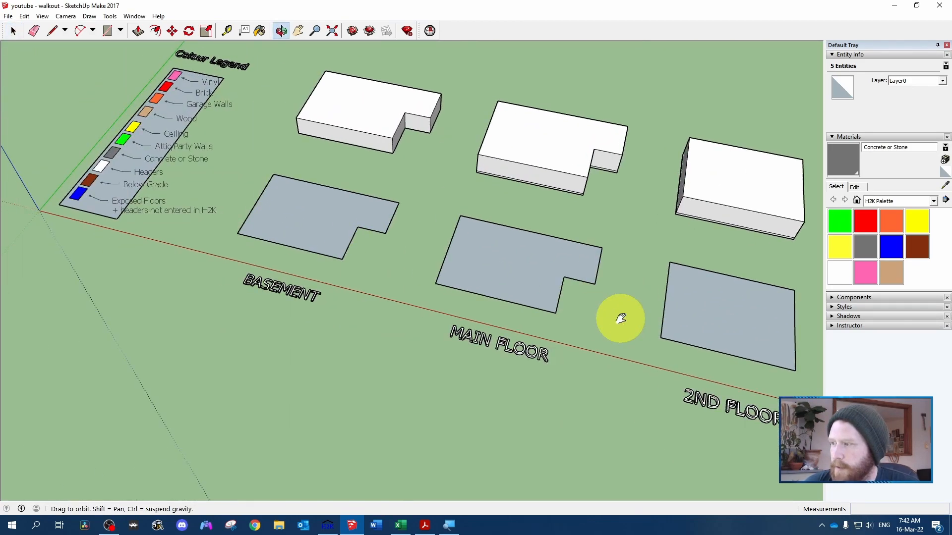
{"action": "key", "text": "ctrl+v"}
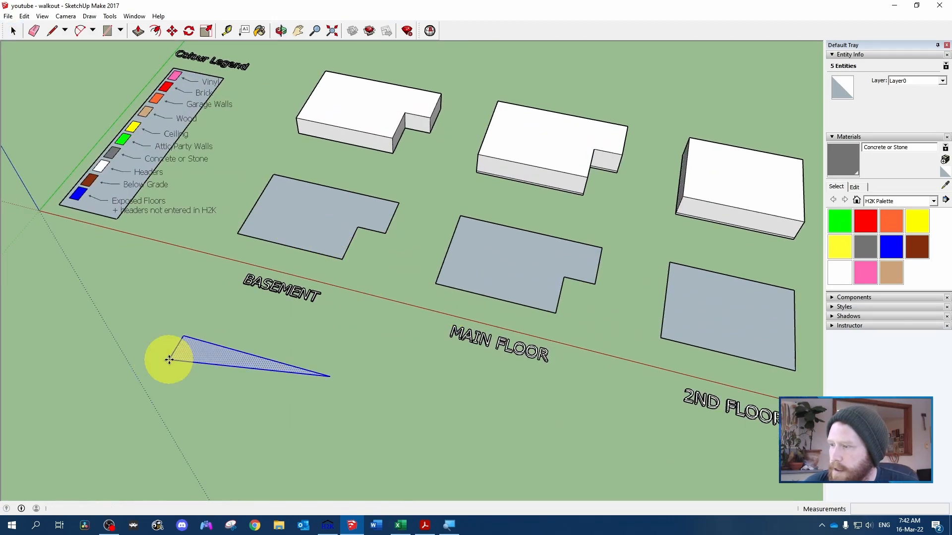
{"action": "left_click", "coordinate": [170, 359]}
{"action": "left_click", "coordinate": [330, 378]}
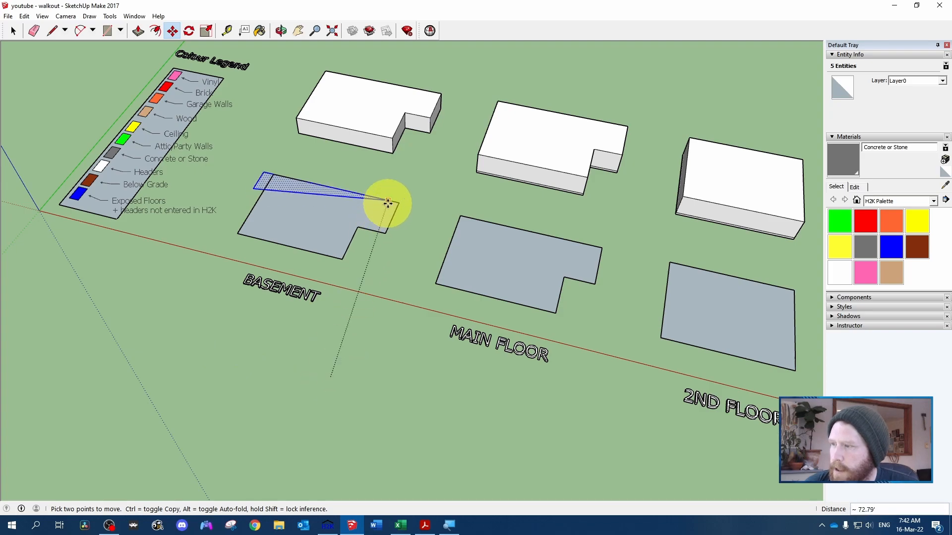
{"action": "left_click", "coordinate": [397, 203]}
- Label the larger part of the divided basement plan "basement" and the triangular part "slab"
{"action": "scroll", "coordinate": [276, 170], "scroll_direction": "up", "scroll_amount": 2}
{"action": "left_click", "coordinate": [244, 30]}
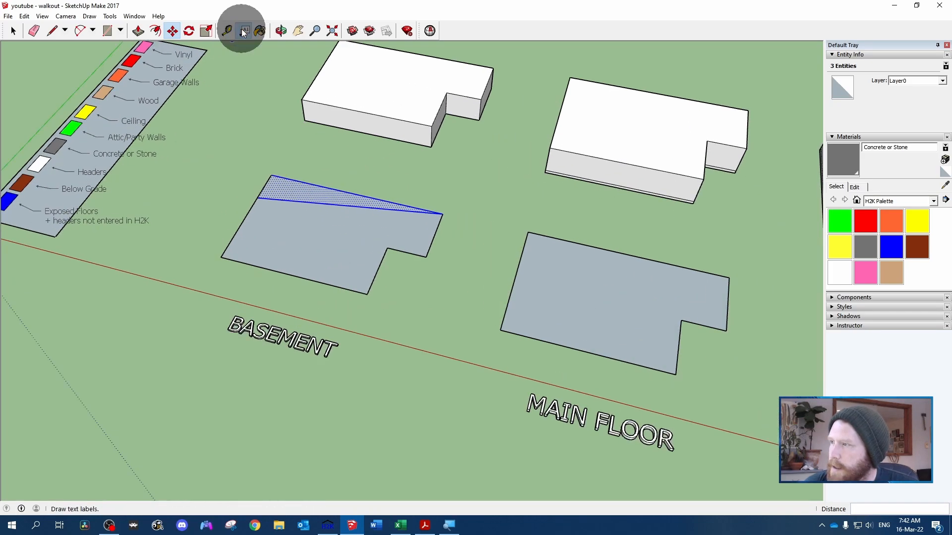
{"action": "left_click", "coordinate": [346, 250]}
{"action": "left_click", "coordinate": [322, 240]}
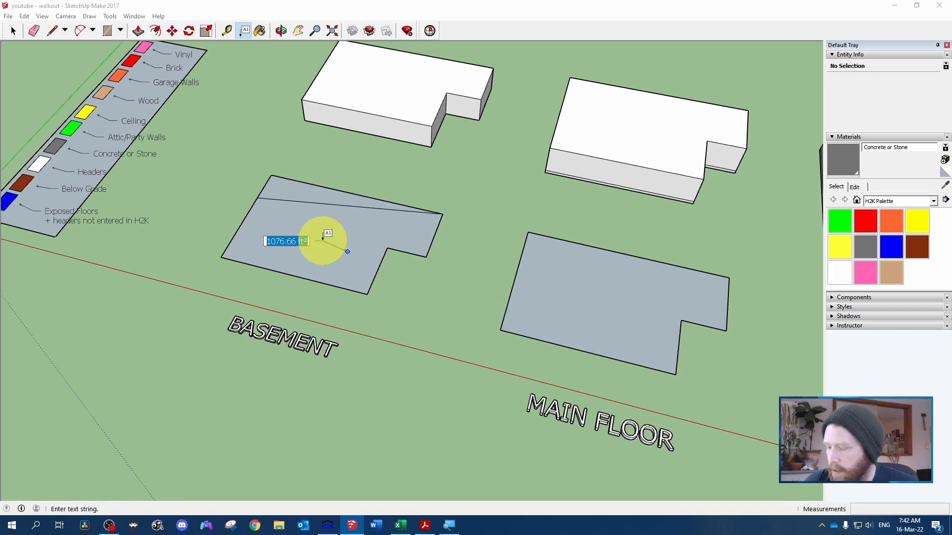
{"action": "type", "text": "basement"}
{"action": "left_click", "coordinate": [283, 187]}
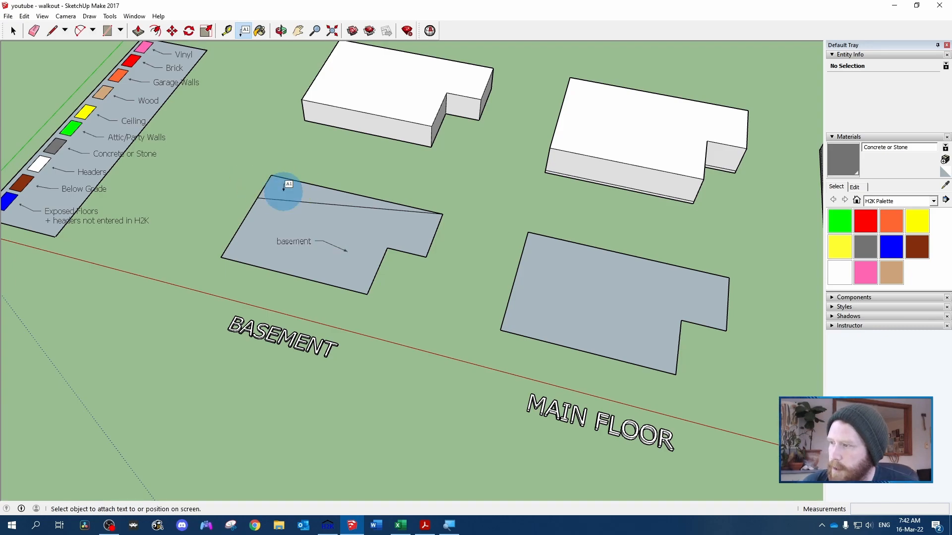
{"action": "left_click", "coordinate": [281, 192]}
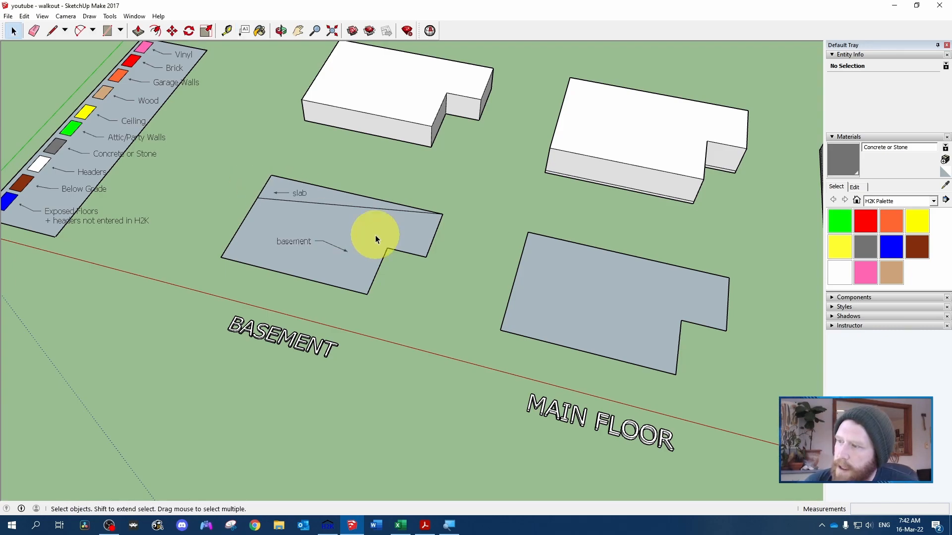
- Measure the combined outer edge lengths of the basement part, then of the slab part, leaving out the faces and the dividing diagonal
{"action": "double_click", "coordinate": [375, 235]}
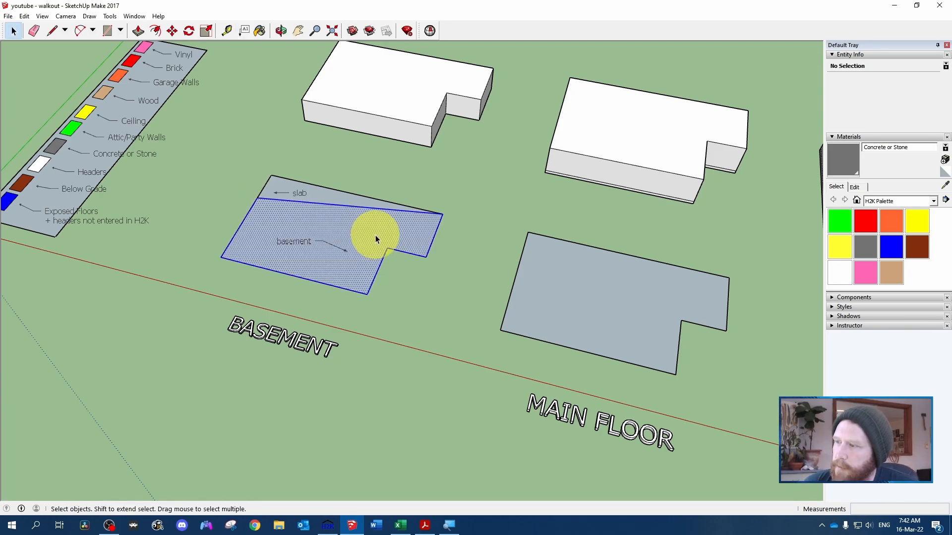
{"action": "left_click", "coordinate": [359, 246], "text": "shift"}
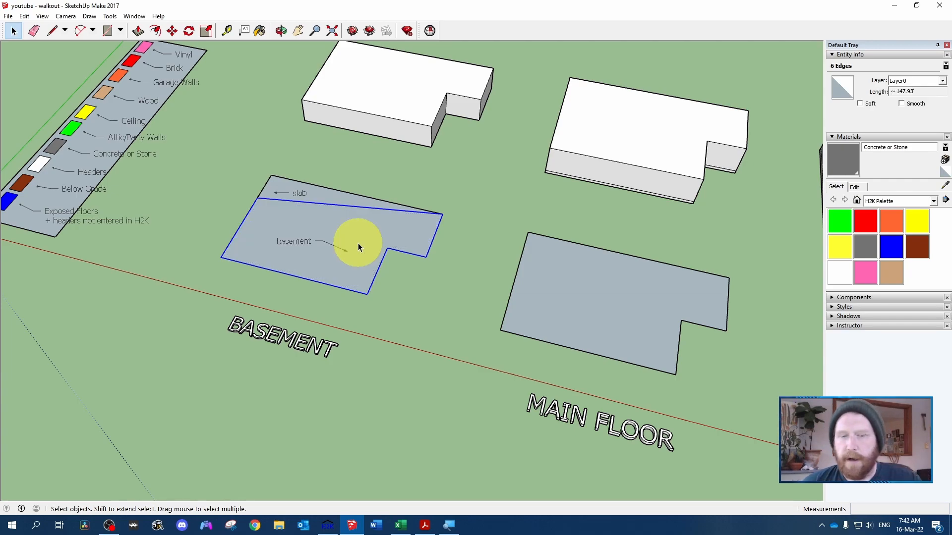
{"action": "left_click", "coordinate": [317, 204], "text": "shift"}
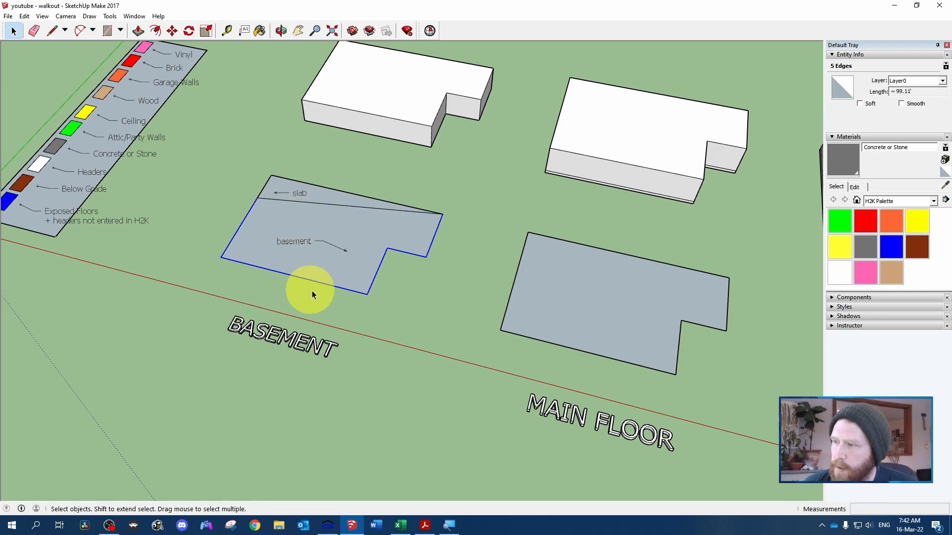
{"action": "left_click", "coordinate": [318, 199], "text": "shift"}
{"action": "scroll", "coordinate": [317, 198], "scroll_direction": "up", "scroll_amount": 5}
{"action": "left_click", "coordinate": [335, 221], "text": "shift"}
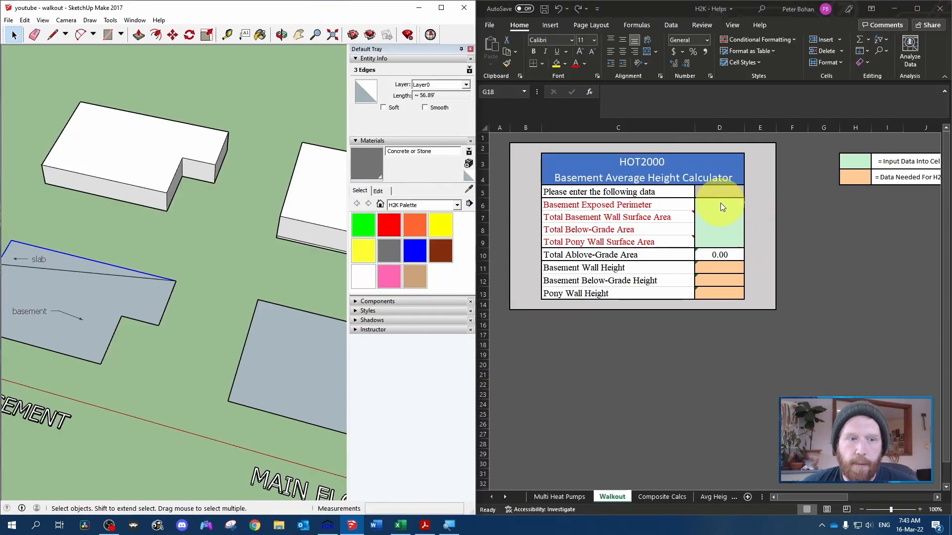
- Reselect the basement part's outer edges without the diagonal and enter 99.11 as Basement Exposed Perimeter in the Excel Walkout sheet
{"action": "left_click", "coordinate": [717, 206]}
{"action": "left_click", "coordinate": [716, 207]}
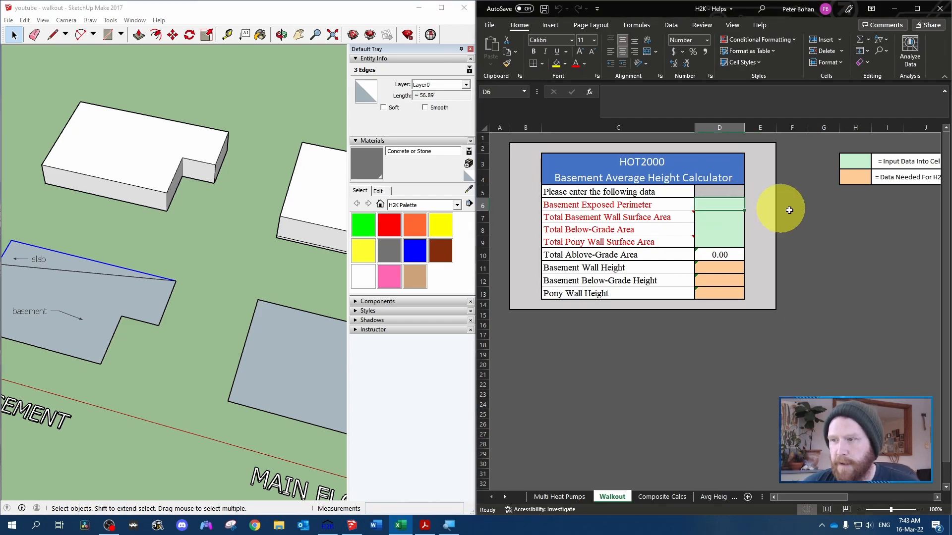
{"action": "double_click", "coordinate": [99, 292]}
{"action": "middle_click_drag", "start_coordinate": [26, 313], "coordinate": [229, 347], "text": "shift"}
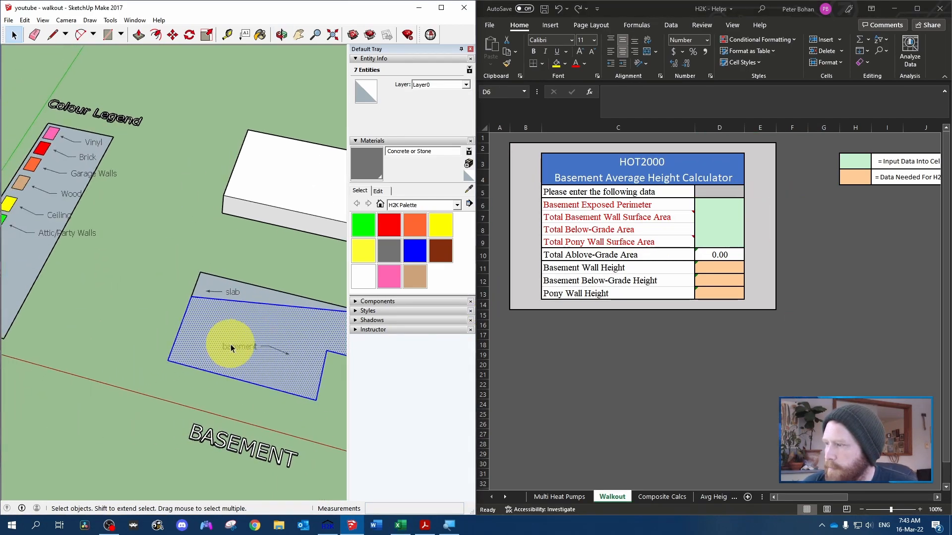
{"action": "scroll", "coordinate": [231, 347], "scroll_direction": "up", "scroll_amount": 2}
{"action": "left_click", "coordinate": [244, 307], "text": "shift"}
{"action": "left_click", "coordinate": [248, 283], "text": "shift"}
{"action": "mouse_move", "coordinate": [247, 284]}
{"action": "middle_mouse_down", "text": "shift"}
{"action": "mouse_move", "coordinate": [188, 265]}
{"action": "mouse_move", "coordinate": [106, 265]}
{"action": "middle_mouse_up", "text": "shift"}
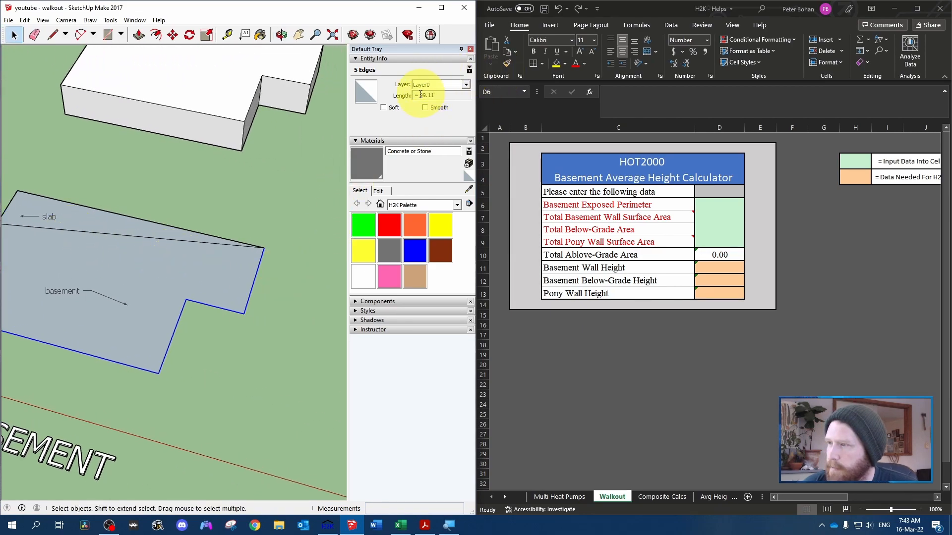
{"action": "left_click", "coordinate": [714, 201]}
{"action": "type", "text": "99.11"}
{"action": "key", "text": "Return"}
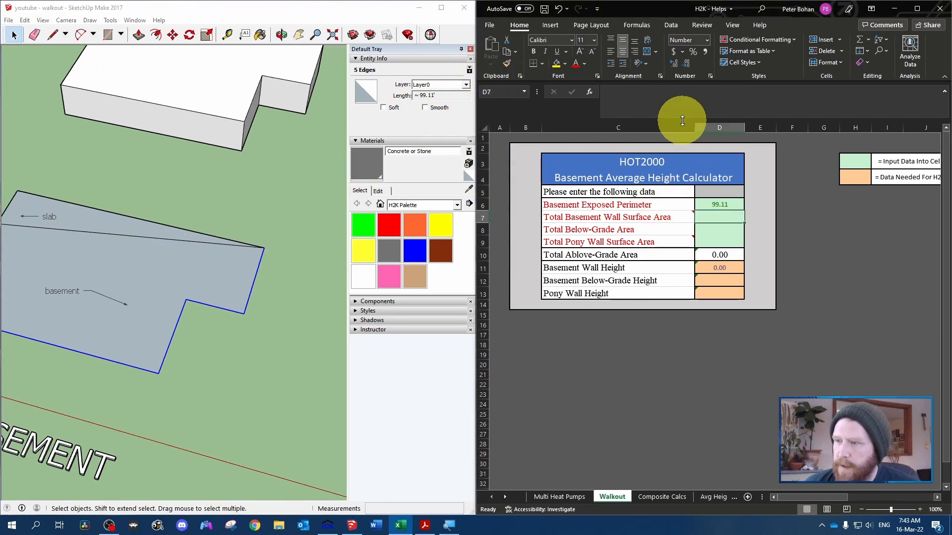
- Read the basement volume's full perimeter and wall height, and enter =156*7.5 as the Total Basement Wall Surface Area
{"action": "scroll", "coordinate": [213, 145], "scroll_direction": "down", "scroll_amount": 4}
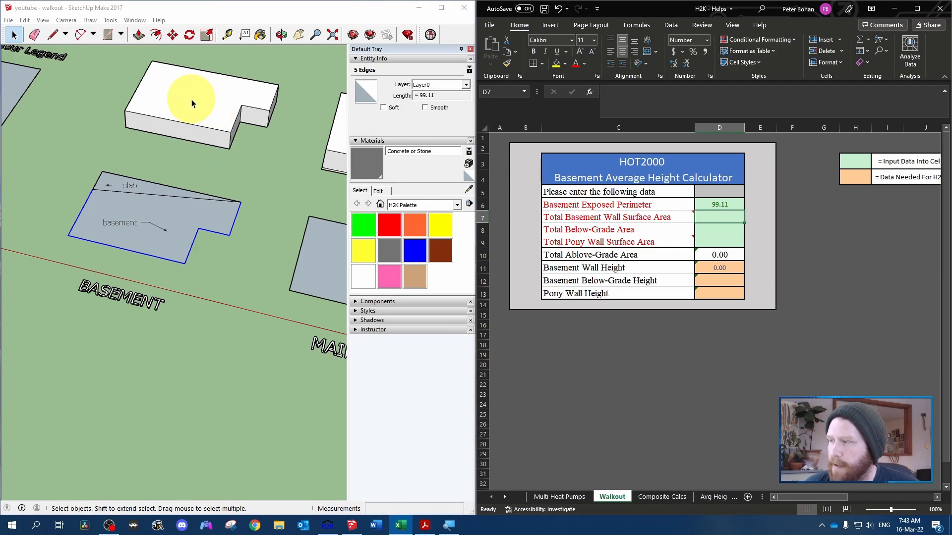
{"action": "double_click", "coordinate": [207, 97]}
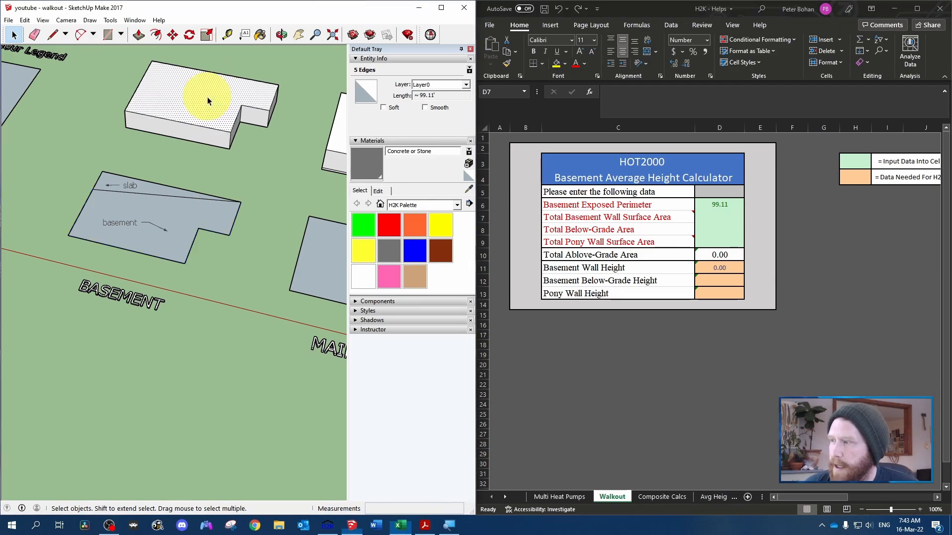
{"action": "left_click", "coordinate": [207, 98], "text": "shift"}
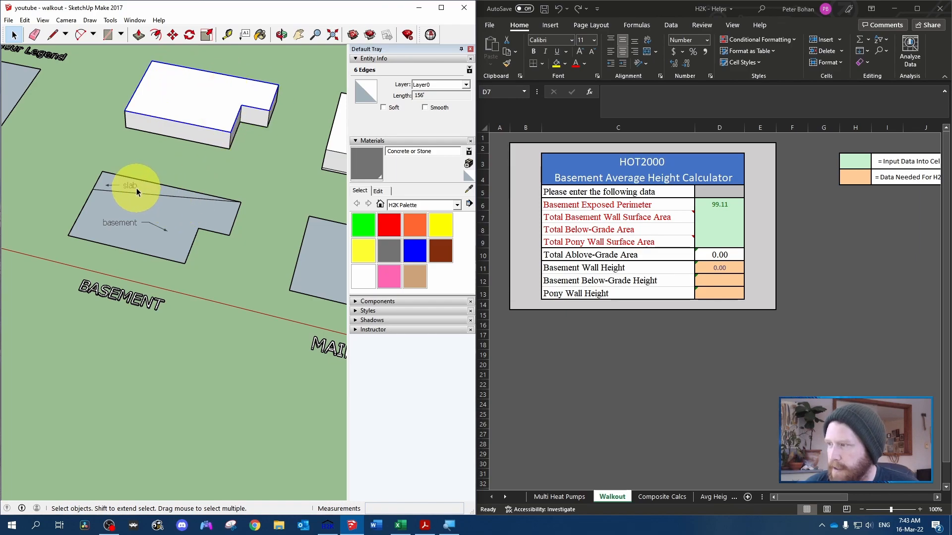
{"action": "scroll", "coordinate": [213, 106], "scroll_direction": "up", "scroll_amount": 3}
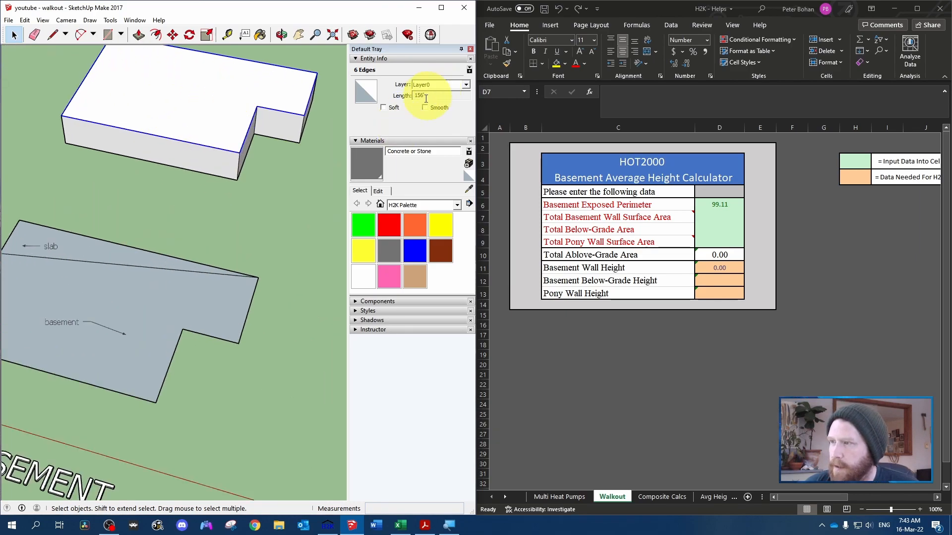
{"action": "left_click", "coordinate": [238, 160]}
{"action": "left_click", "coordinate": [243, 160]}
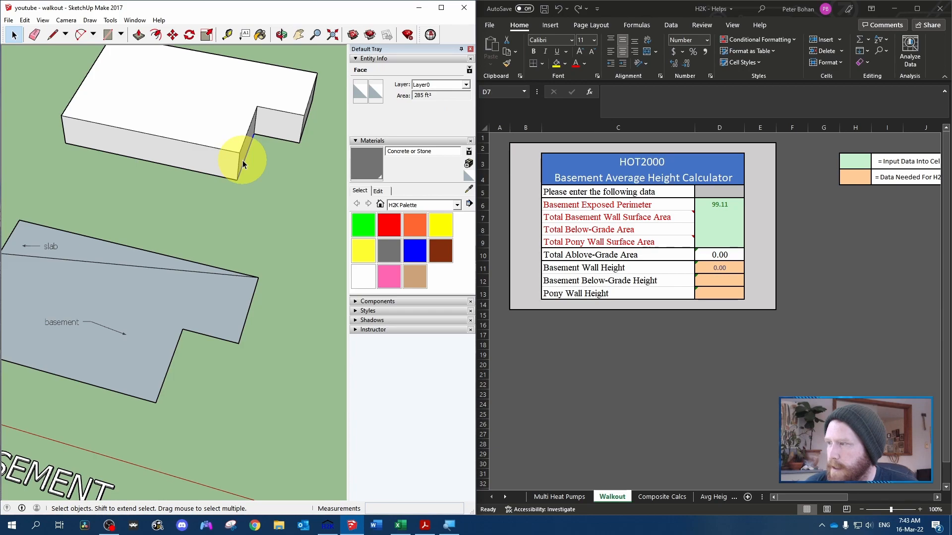
{"action": "left_click", "coordinate": [721, 218]}
{"action": "type", "text": "=156*7.5"}
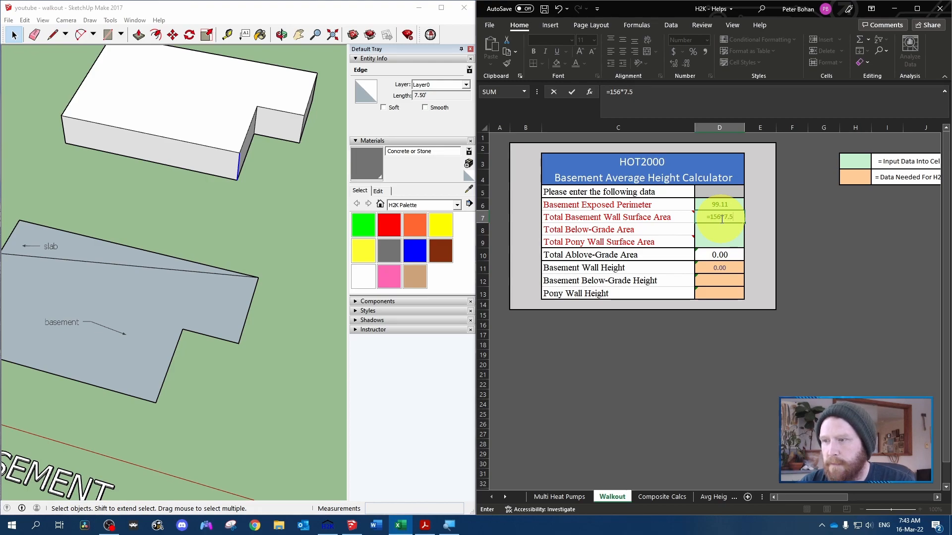
{"action": "key", "text": "Return"}
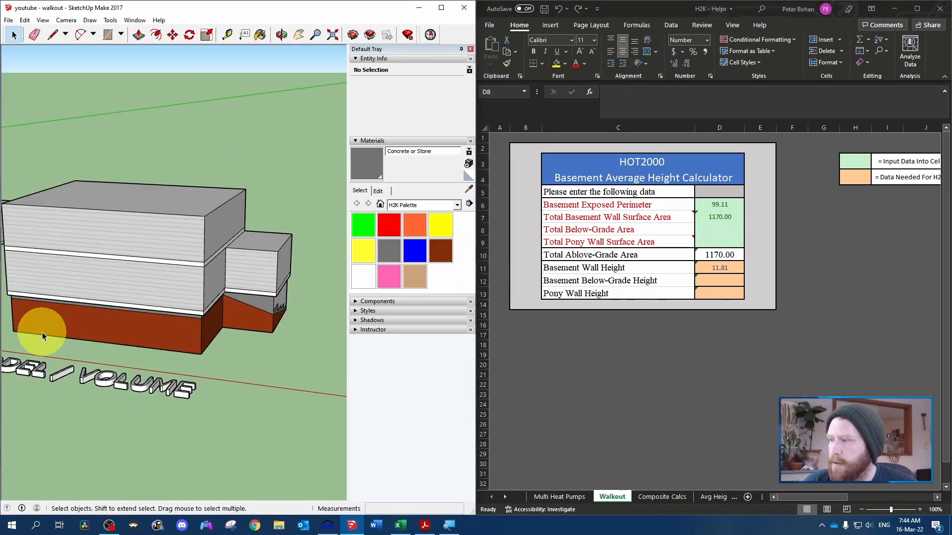
- Select all the brown below-grade wall faces of the house model and enter 509.62 as the Total Below-Grade Area
{"action": "middle_click_drag", "start_coordinate": [42, 336], "coordinate": [102, 336], "text": "shift"}
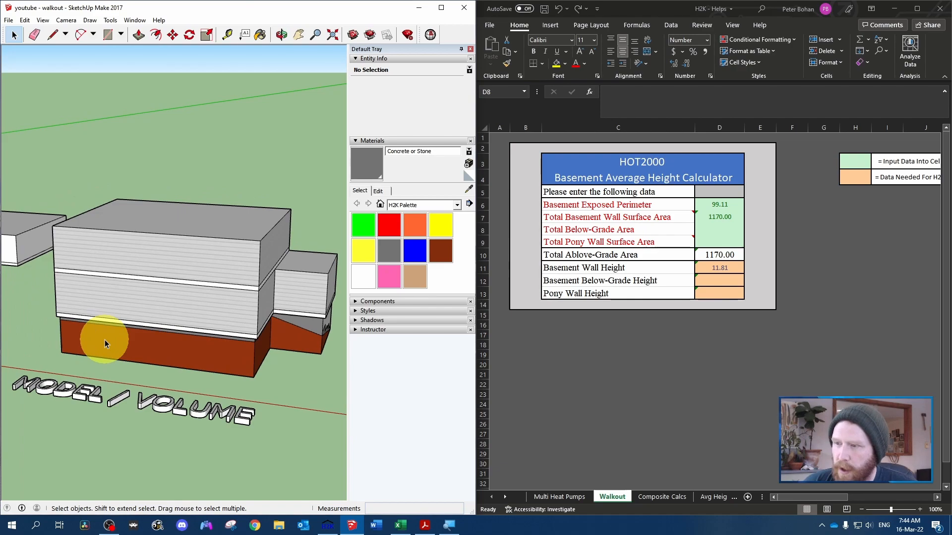
{"action": "mouse_move", "coordinate": [329, 340]}
{"action": "middle_mouse_down"}
{"action": "mouse_move", "coordinate": [212, 333]}
{"action": "mouse_move", "coordinate": [280, 376]}
{"action": "middle_mouse_up"}
{"action": "left_click", "coordinate": [267, 352]}
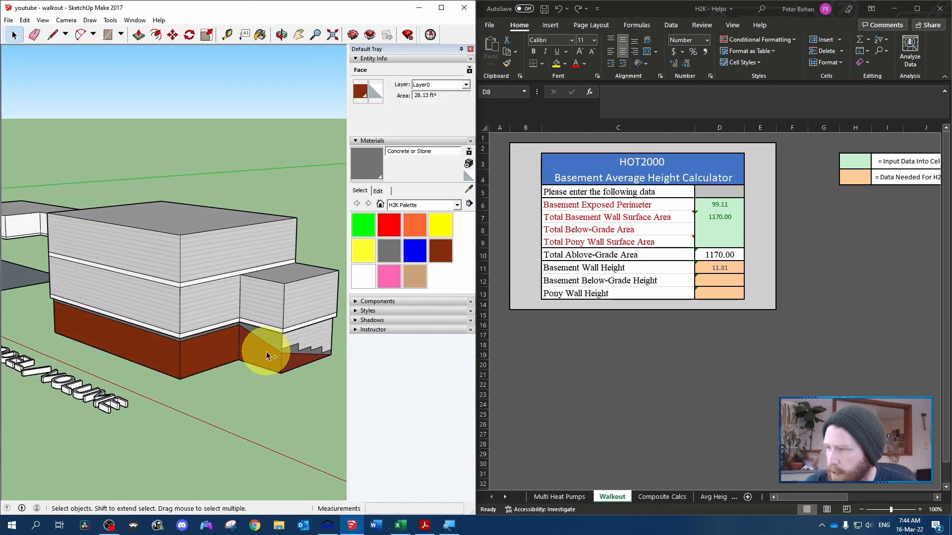
{"action": "mouse_move", "coordinate": [202, 342]}
{"action": "middle_mouse_down"}
{"action": "mouse_move", "coordinate": [159, 335]}
{"action": "mouse_move", "coordinate": [139, 276]}
{"action": "mouse_move", "coordinate": [170, 344]}
{"action": "middle_mouse_up"}
{"action": "left_click", "coordinate": [188, 353], "text": "shift"}
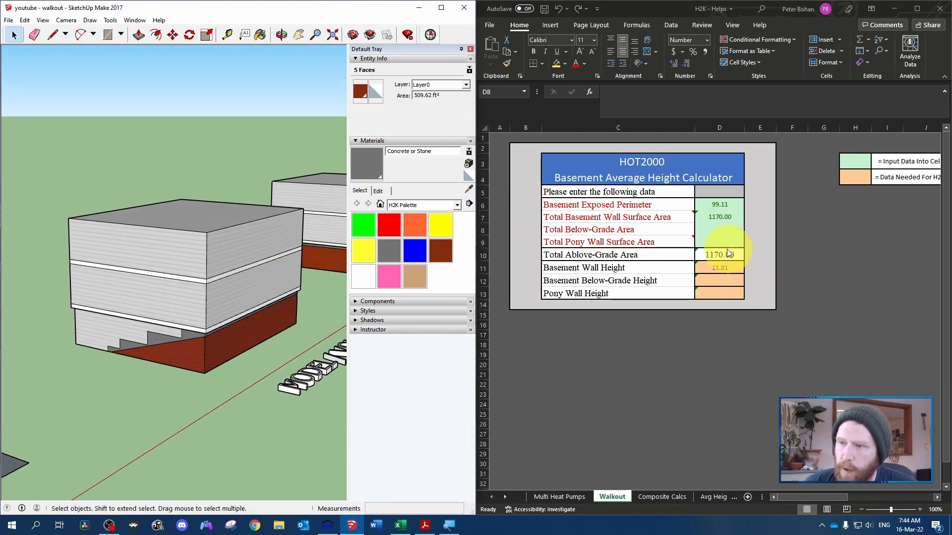
{"action": "left_click", "coordinate": [719, 228]}
{"action": "type", "text": "509.62"}
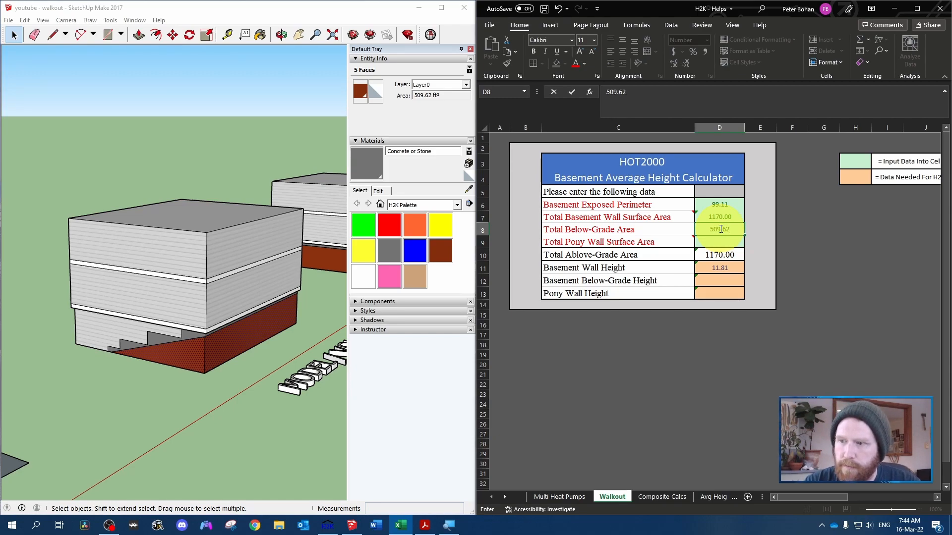
{"action": "key", "text": "Return"}
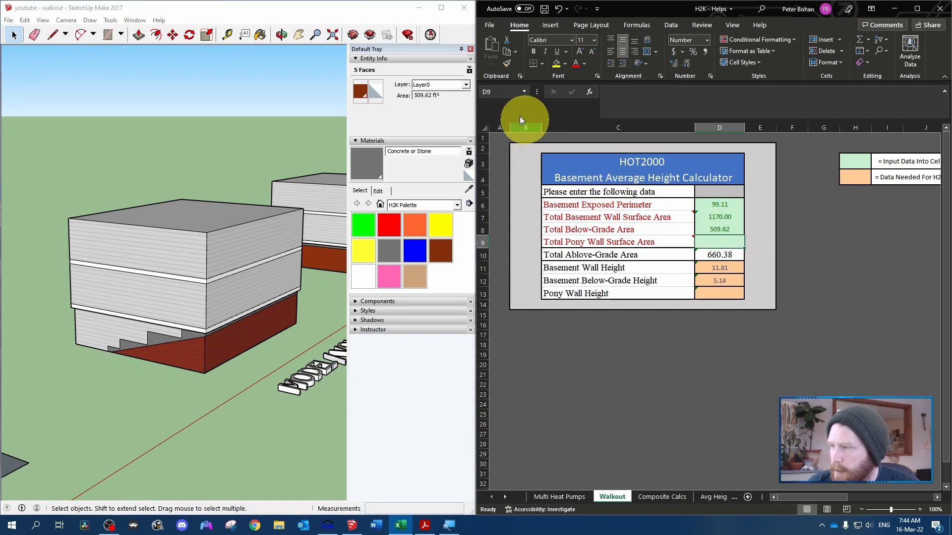
- Select the above-grade pony wall faces of the house model and enter 552.26 as the Total Pony Wall Surface Area in Excel
{"action": "scroll", "coordinate": [196, 317], "scroll_direction": "up", "scroll_amount": 2}
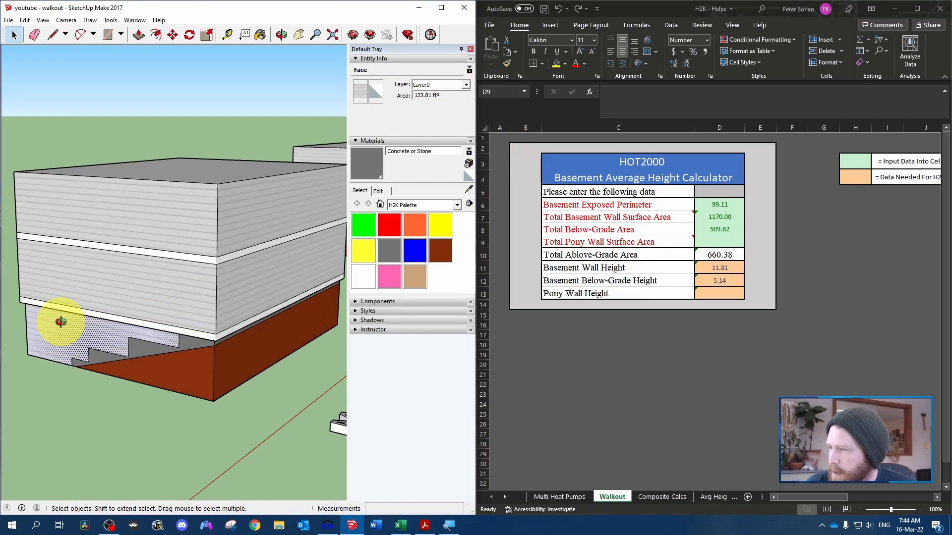
{"action": "middle_click_drag", "start_coordinate": [59, 319], "coordinate": [315, 365]}
{"action": "left_click", "coordinate": [240, 332]}
{"action": "scroll", "coordinate": [260, 259], "scroll_direction": "down", "scroll_amount": 4}
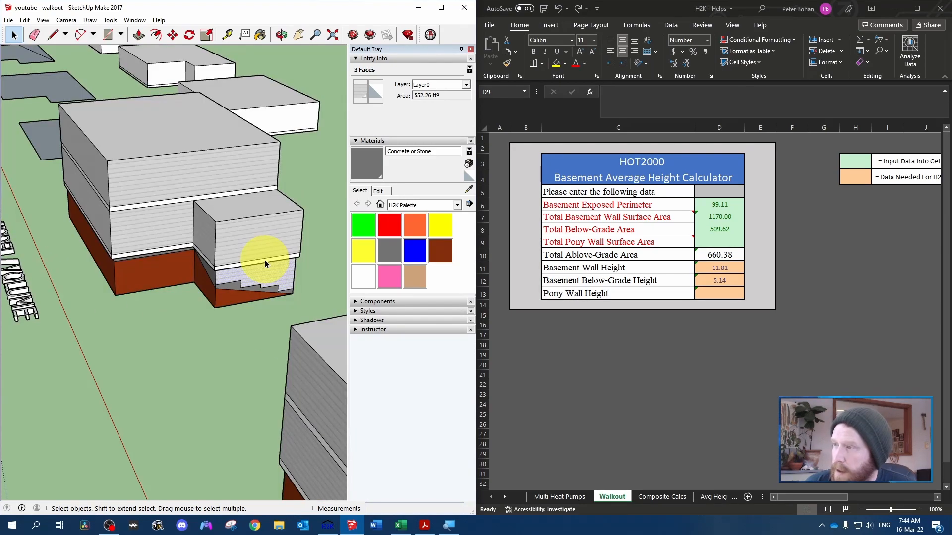
{"action": "left_click", "coordinate": [743, 245]}
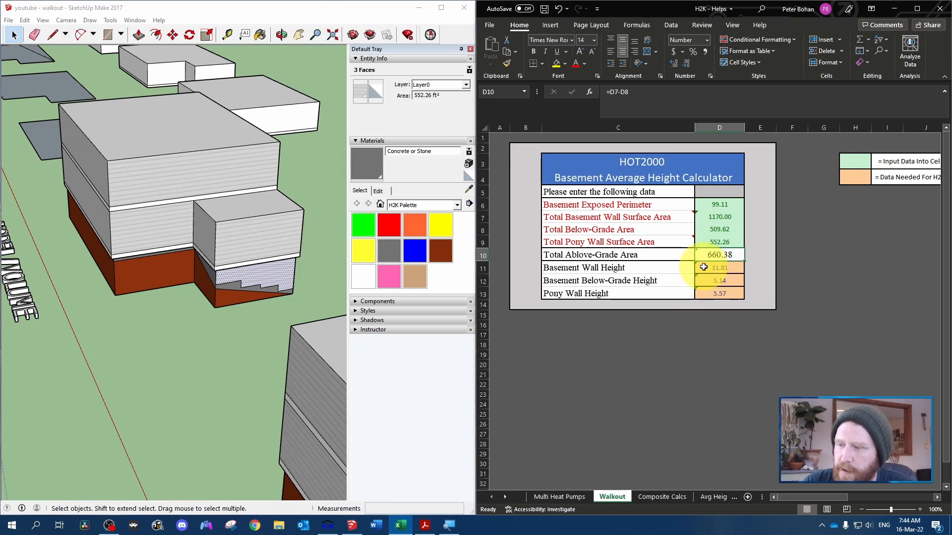
- Switch to HOT2000, check the existing Foundation - 1, and add a slab-on-grade foundation to the house
{"action": "left_click", "coordinate": [328, 525]}
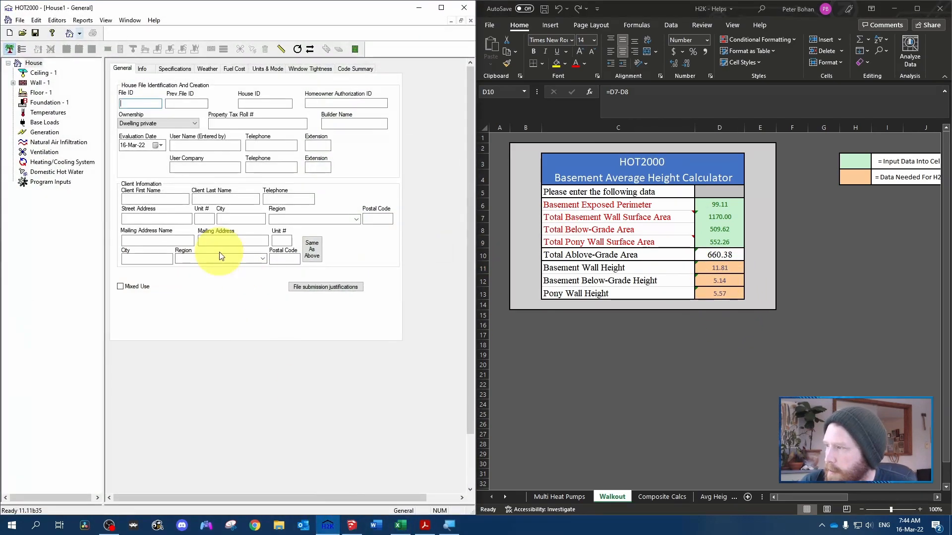
{"action": "left_click", "coordinate": [44, 102]}
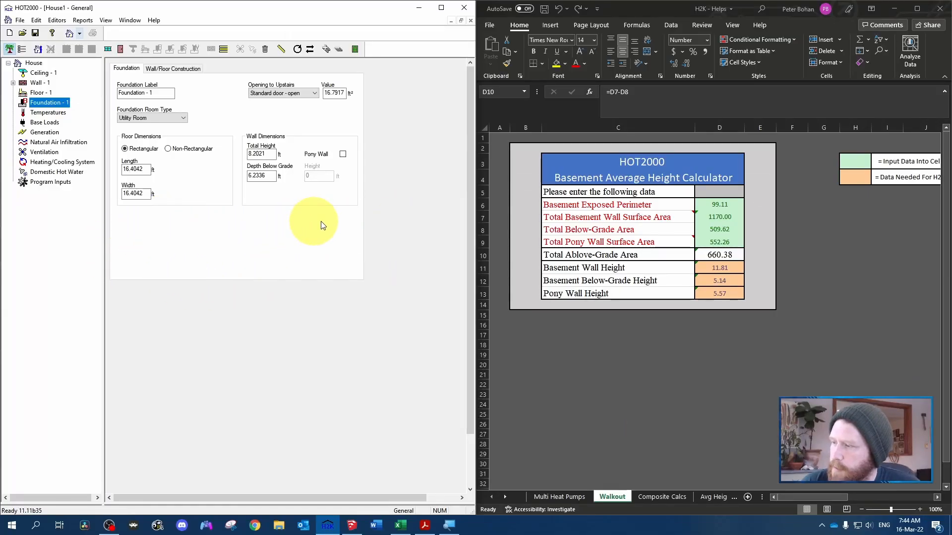
{"action": "left_click", "coordinate": [19, 63]}
{"action": "left_click", "coordinate": [179, 52]}
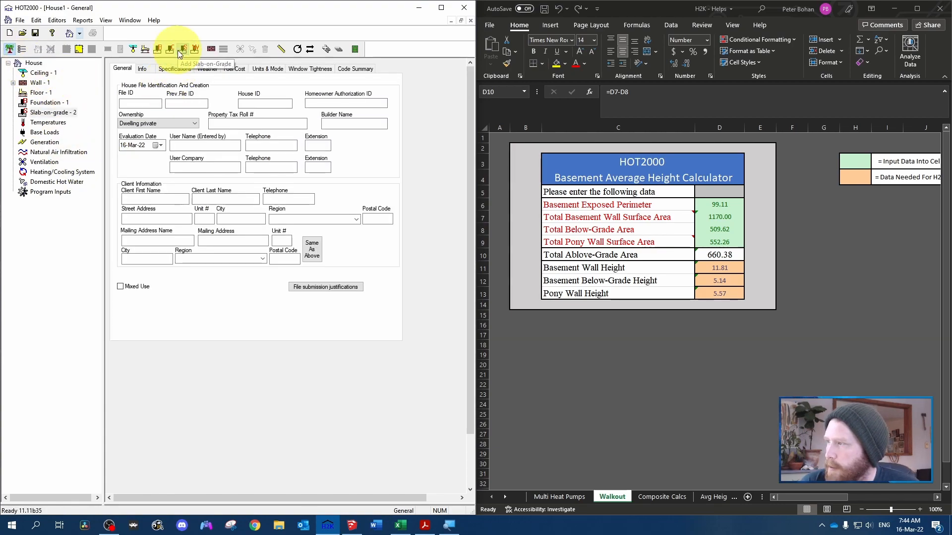
{"action": "left_click", "coordinate": [287, 286]}
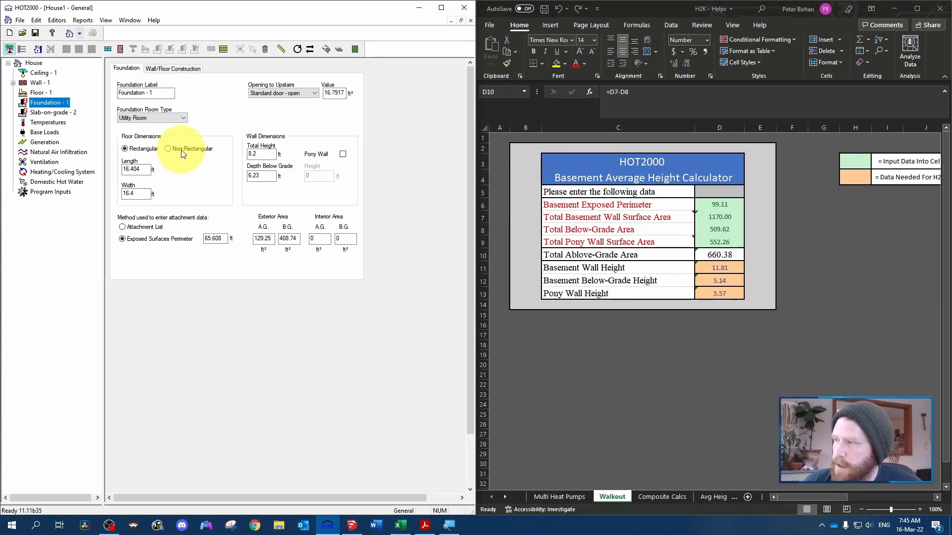
- Make Foundation - 1's floor non-rectangular with perimeter 147.93 ft and total area 1076.66 ft² from the model, and set its exposed surfaces perimeter to 99.11 ft
{"action": "left_click", "coordinate": [182, 152]}
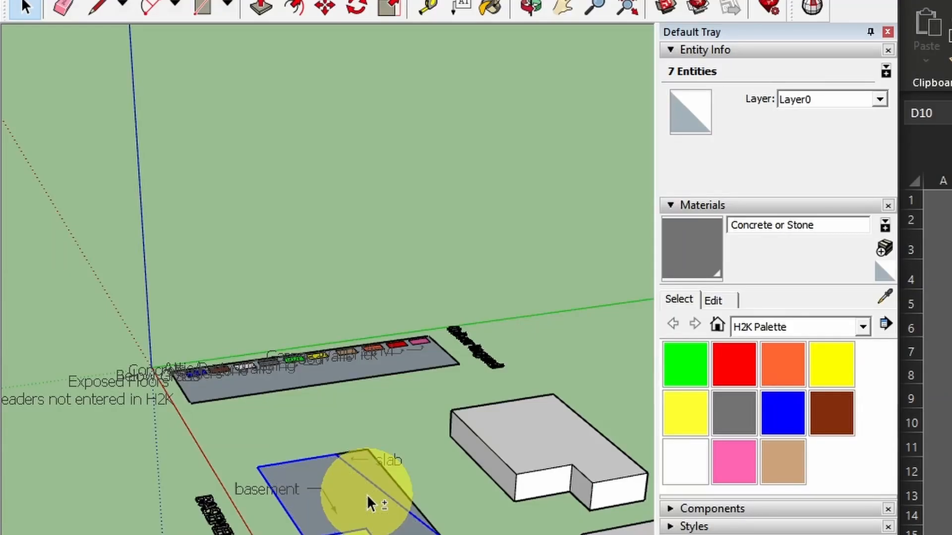
{"action": "left_click", "coordinate": [367, 495], "text": "shift"}
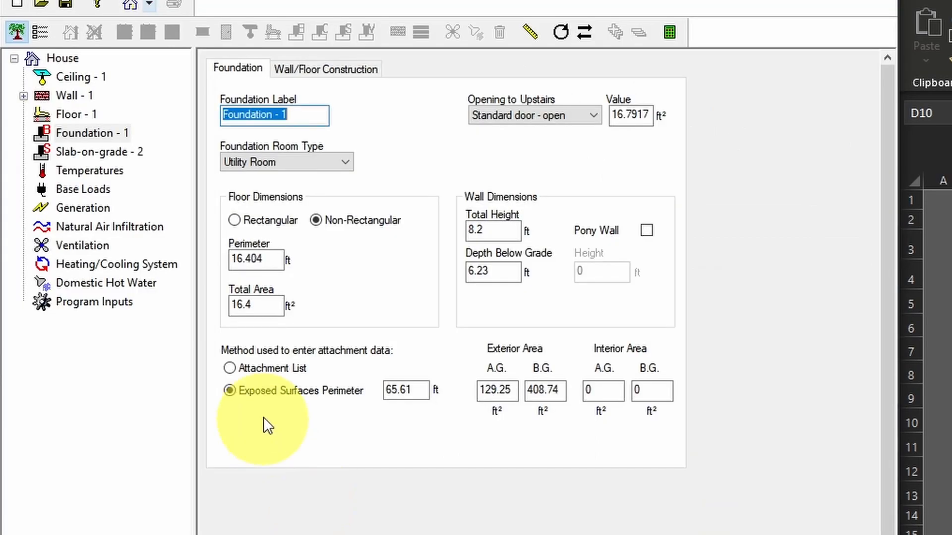
{"action": "type", "text": "147.93"}
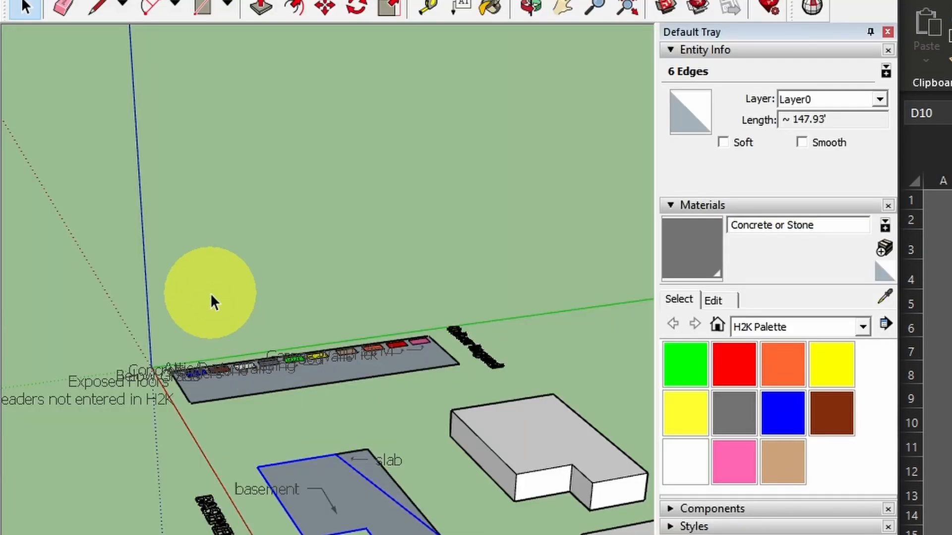
{"action": "scroll", "coordinate": [358, 475], "scroll_direction": "up", "scroll_amount": 5}
{"action": "left_click", "coordinate": [359, 474]}
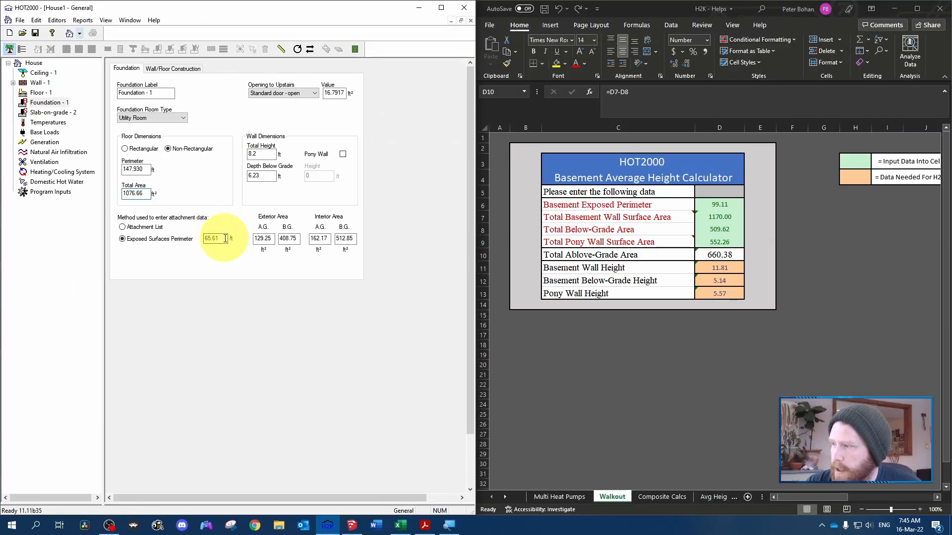
{"action": "double_click", "coordinate": [225, 239]}
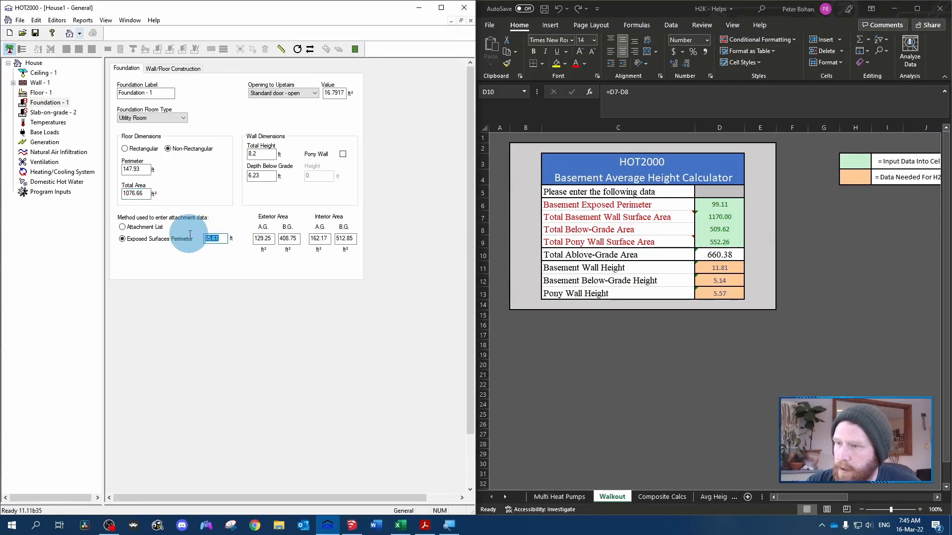
{"action": "type", "text": "99.11"}
- Set Foundation - 1's total wall height to 11.81 ft, depth below grade 5.14 ft and pony wall height 5.57 ft, and view its wall/floor construction
{"action": "left_click", "coordinate": [262, 154]}
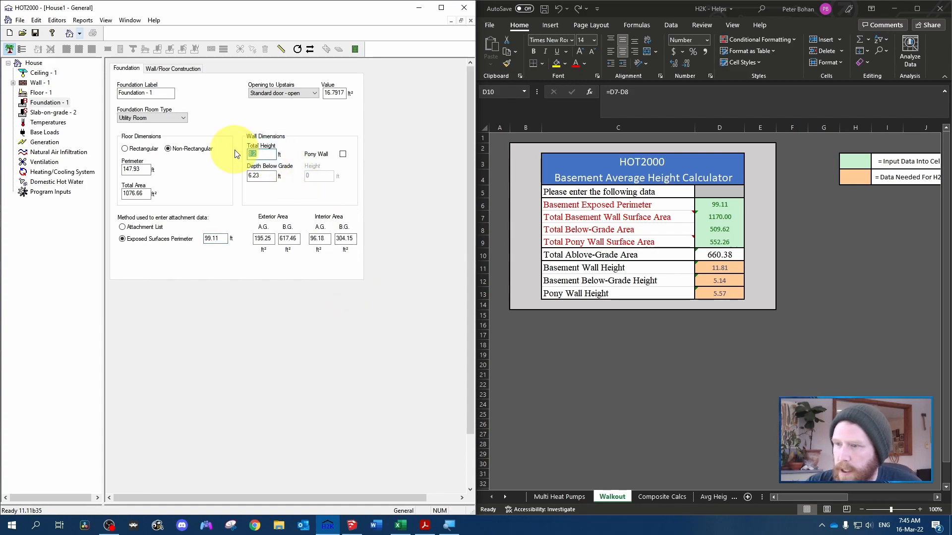
{"action": "type", "text": "11.81"}
{"action": "key", "text": "Tab"}
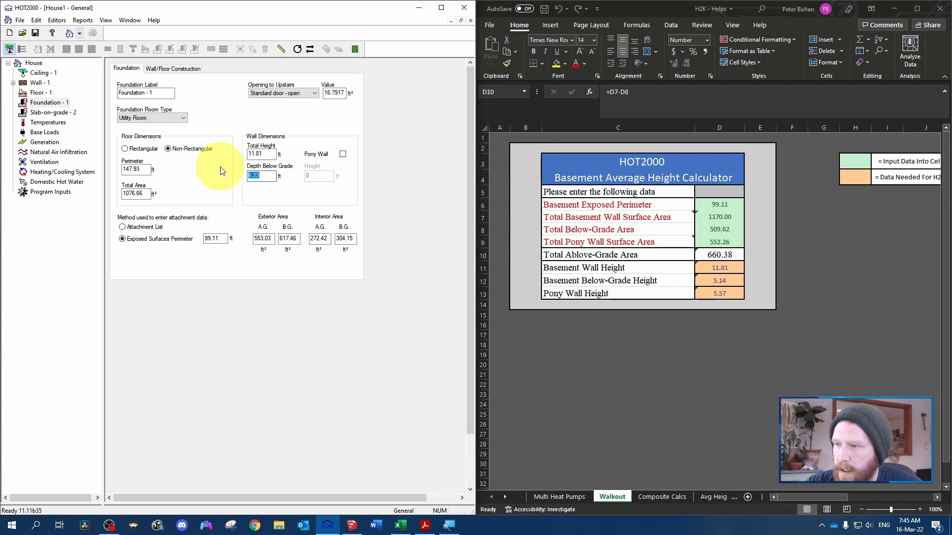
{"action": "type", "text": "5.14"}
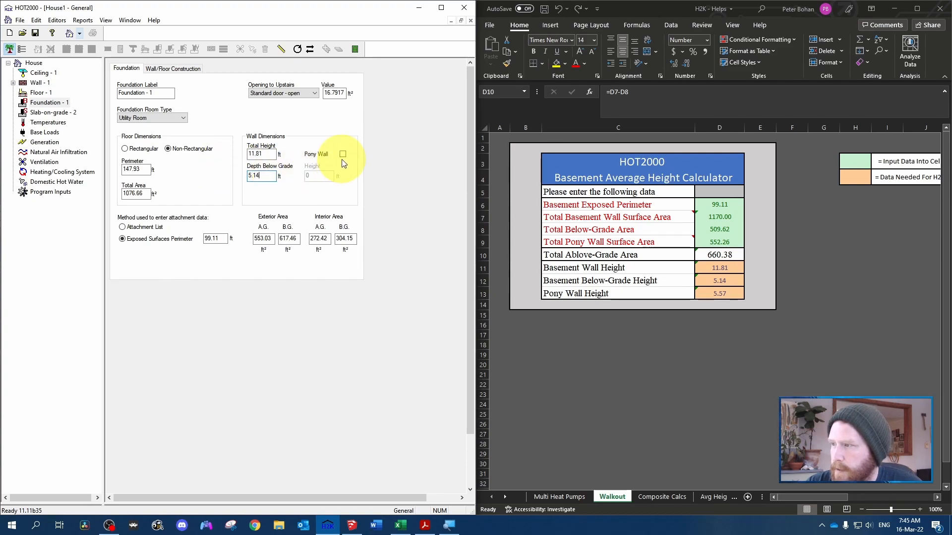
{"action": "double_click", "coordinate": [328, 175]}
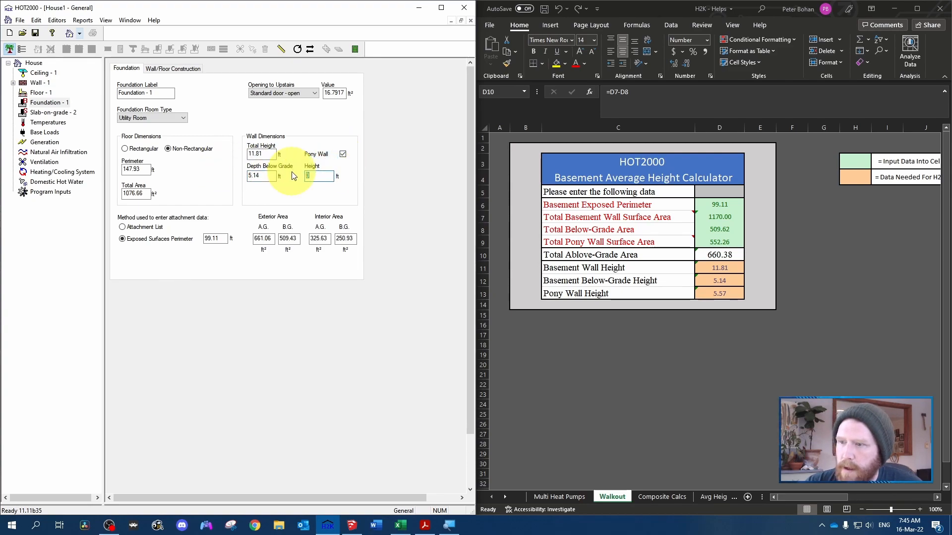
{"action": "left_click", "coordinate": [251, 247]}
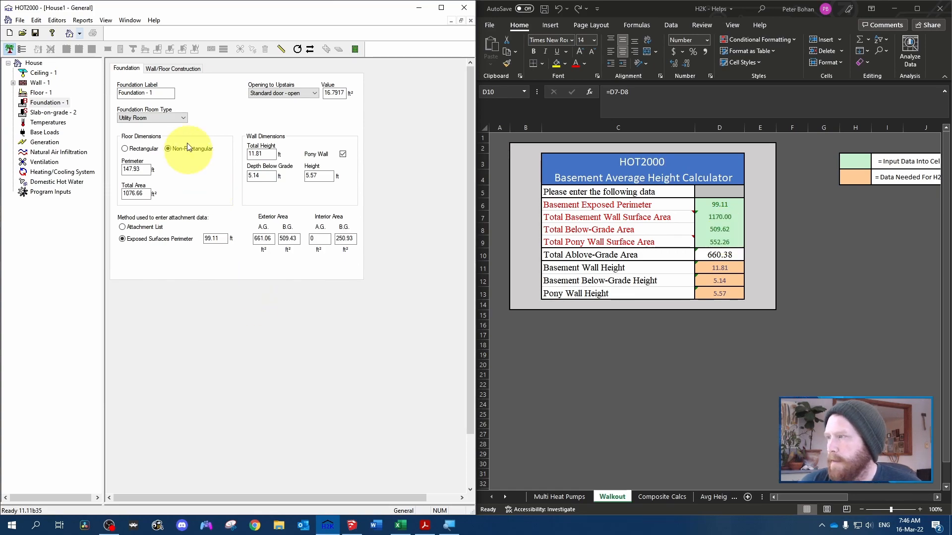
{"action": "left_click", "coordinate": [184, 70]}
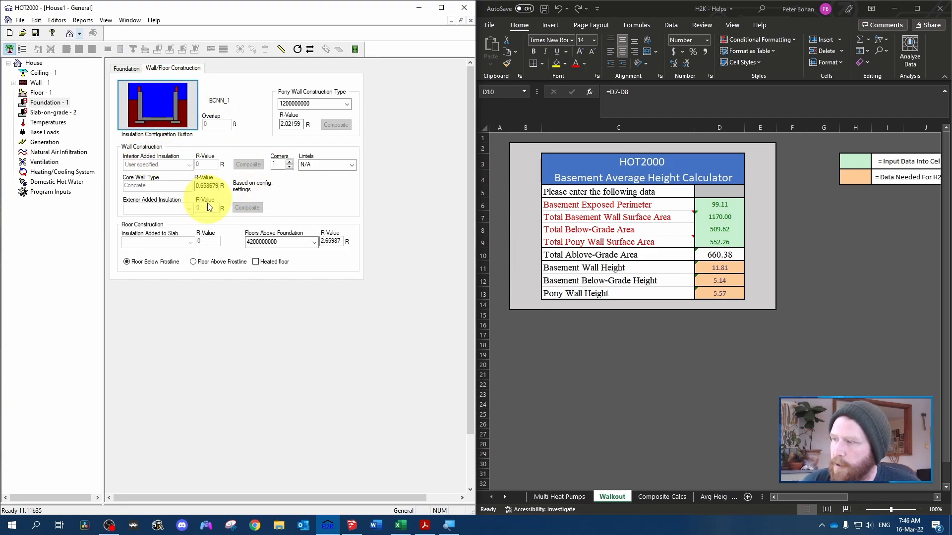
- Make the slab-on-grade floor non-rectangular, with perimeter 105.71 ft and total area 213.34 ft² read from the SketchUp slab
{"action": "left_click", "coordinate": [42, 113]}
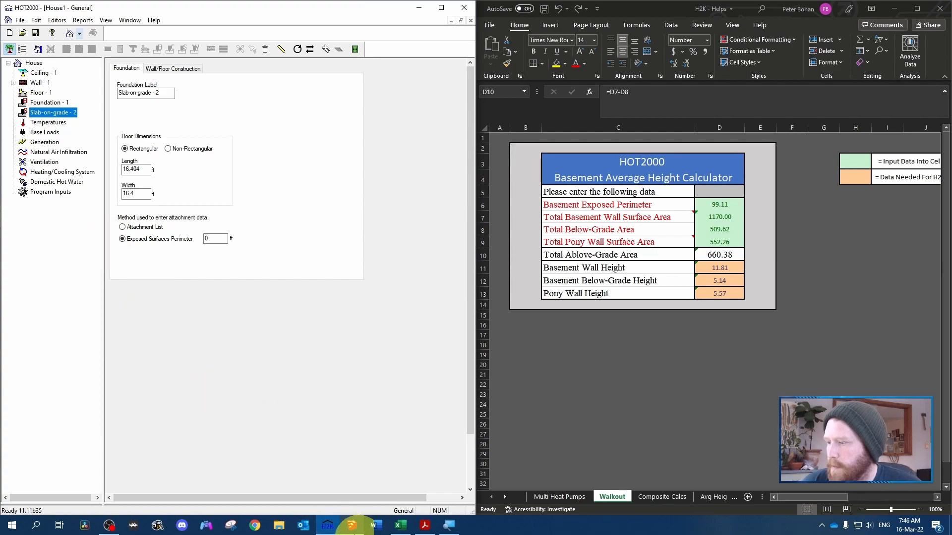
{"action": "left_click", "coordinate": [352, 525]}
{"action": "key", "text": "super+Right"}
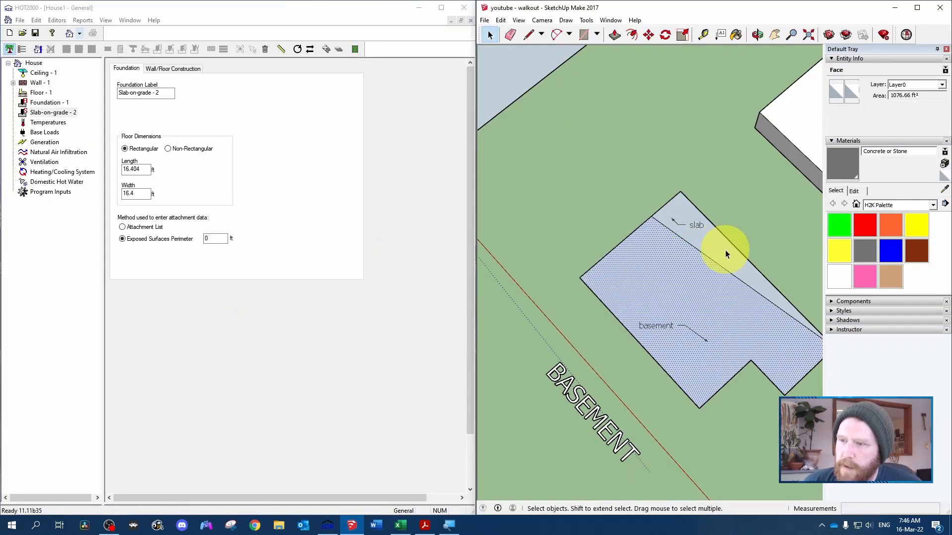
{"action": "left_click", "coordinate": [715, 254]}
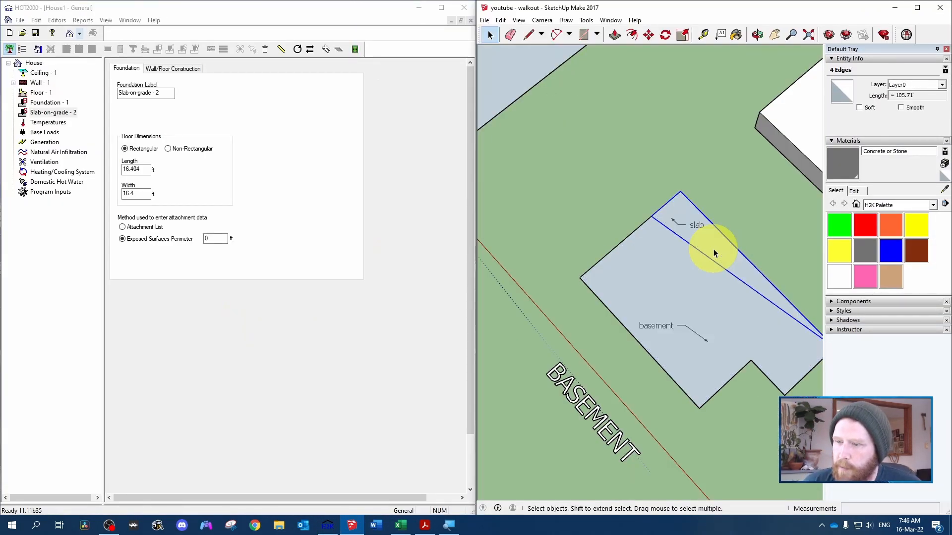
{"action": "left_click", "coordinate": [201, 148]}
{"action": "double_click", "coordinate": [153, 166]}
{"action": "type", "text": "105.71"}
{"action": "left_click", "coordinate": [718, 251]}
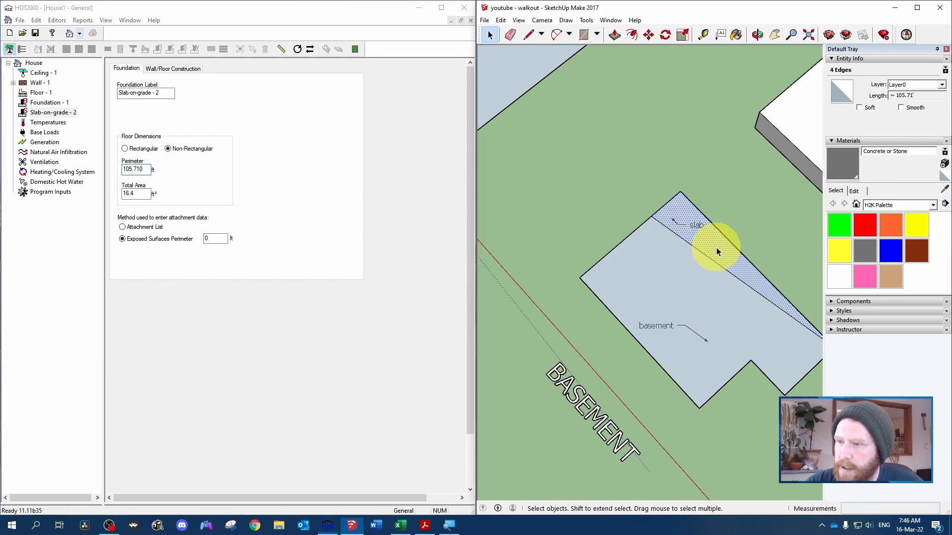
{"action": "double_click", "coordinate": [130, 193]}
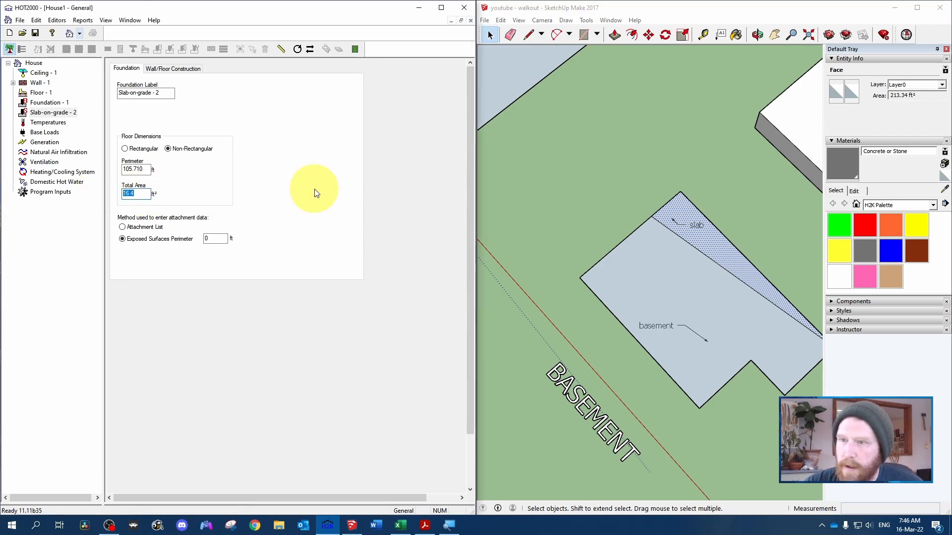
{"action": "type", "text": "213.34"}
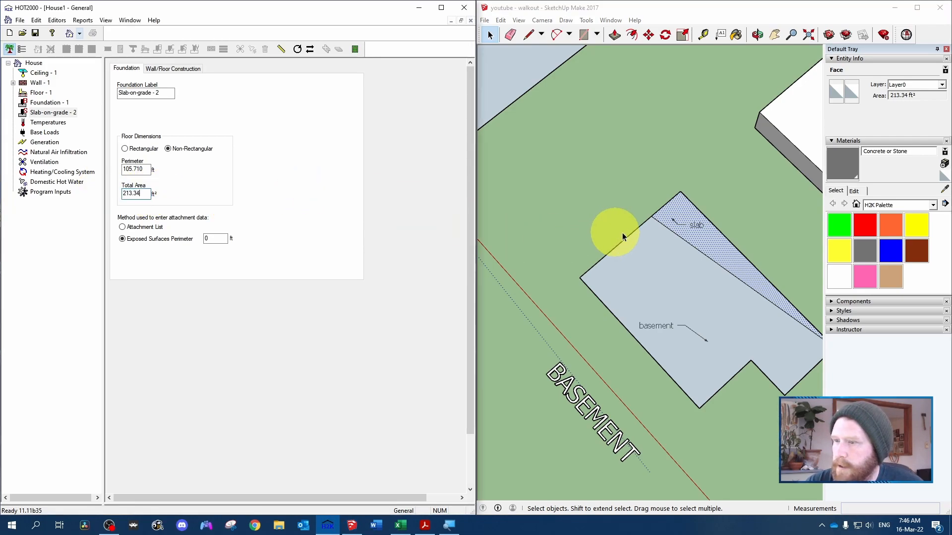
- Measure the slab's outer edges without the dividing diagonal, set its exposed surfaces perimeter to 56.89 ft, and view its wall/floor construction
{"action": "left_click", "coordinate": [719, 250]}
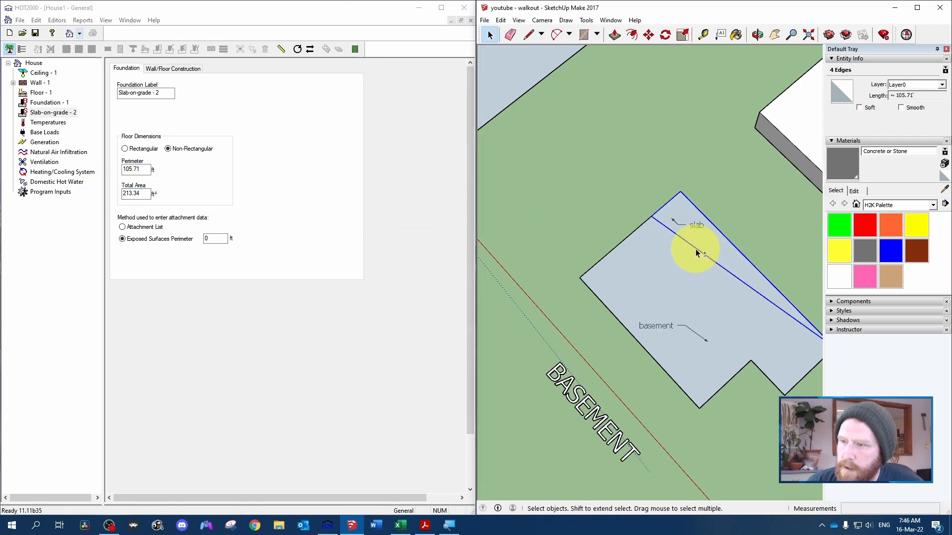
{"action": "left_click", "coordinate": [696, 254], "text": "shift"}
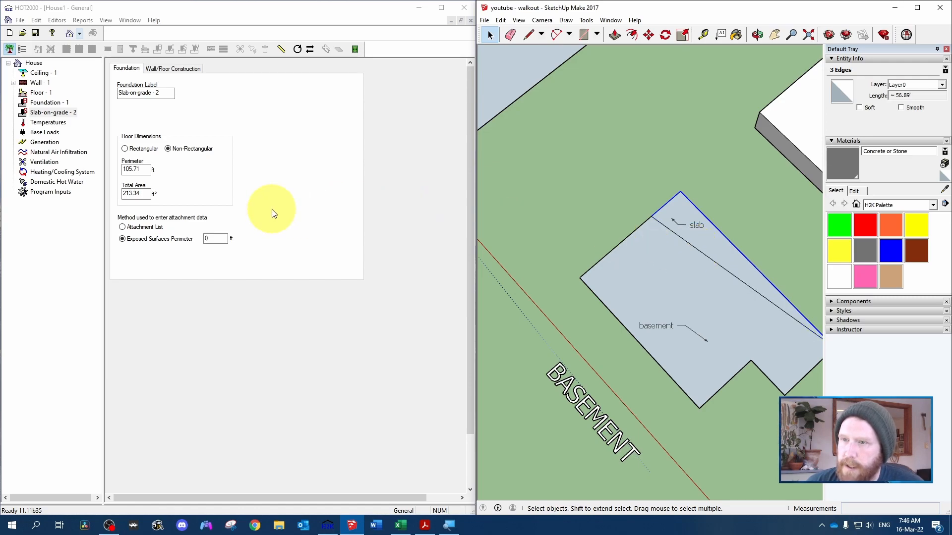
{"action": "double_click", "coordinate": [216, 238]}
{"action": "type", "text": "56.89"}
{"action": "left_click", "coordinate": [179, 68]}
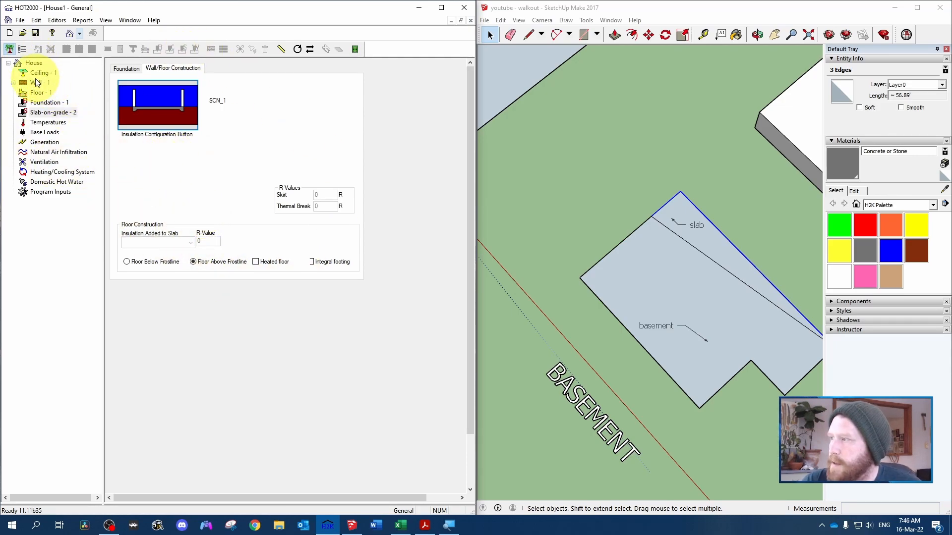
- Examine the heated floor area fields in the house specifications alongside the areas of the slab and basement faces in the model
{"action": "left_click", "coordinate": [733, 266]}
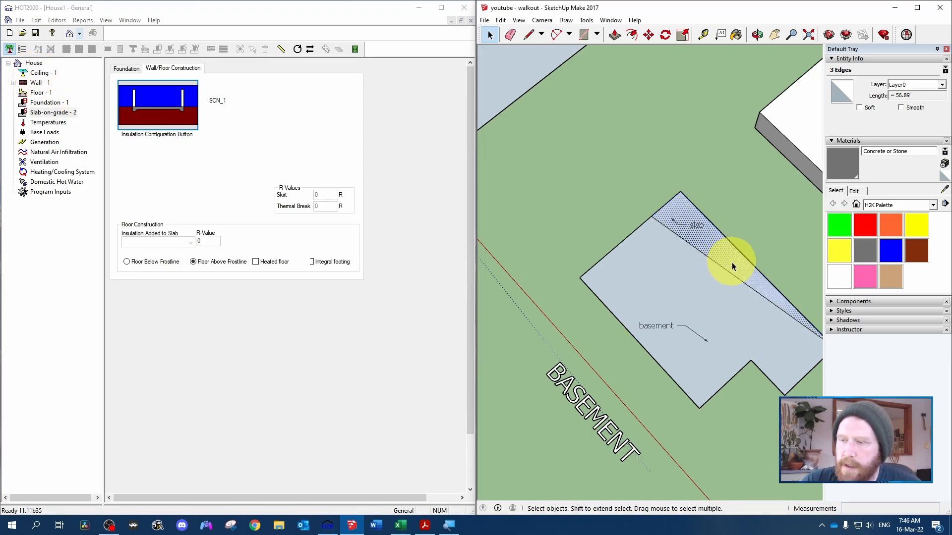
{"action": "left_click", "coordinate": [34, 63]}
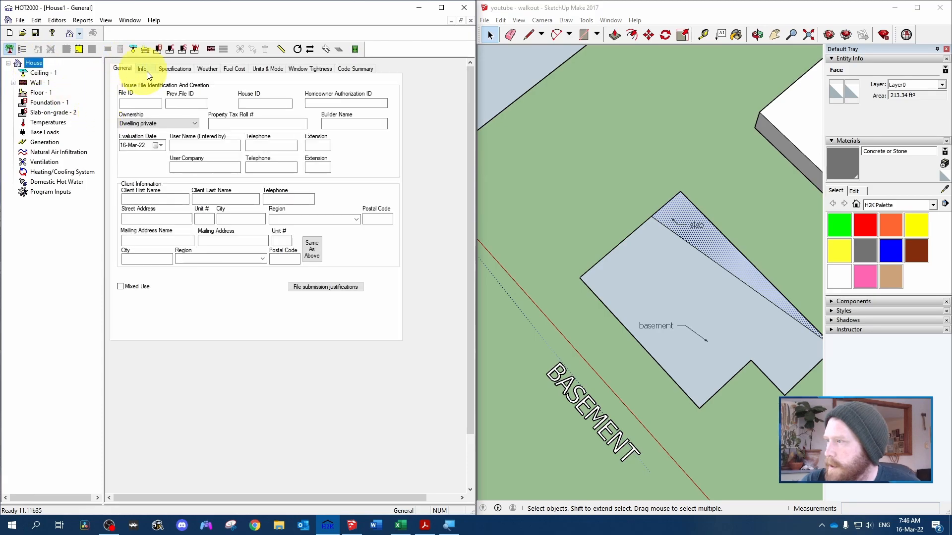
{"action": "left_click", "coordinate": [172, 71]}
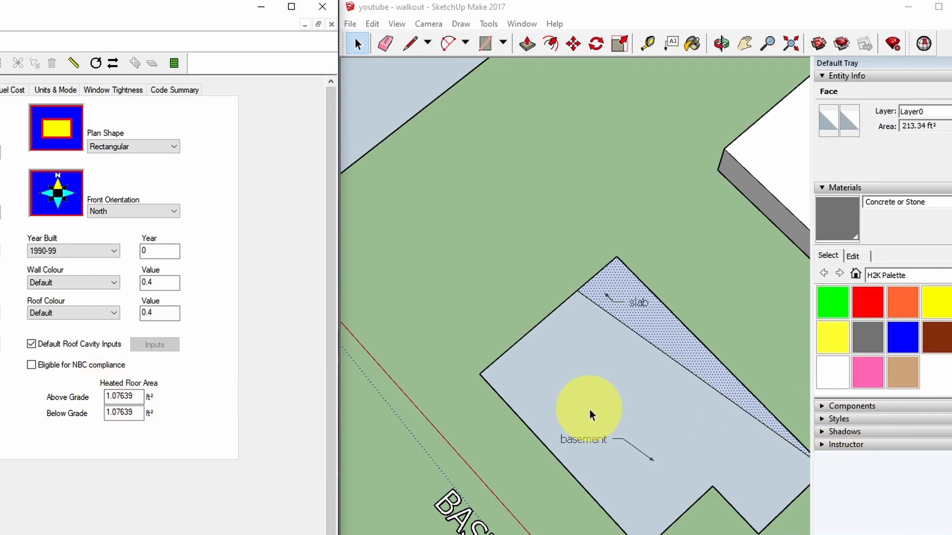
{"action": "left_click", "coordinate": [602, 411]}
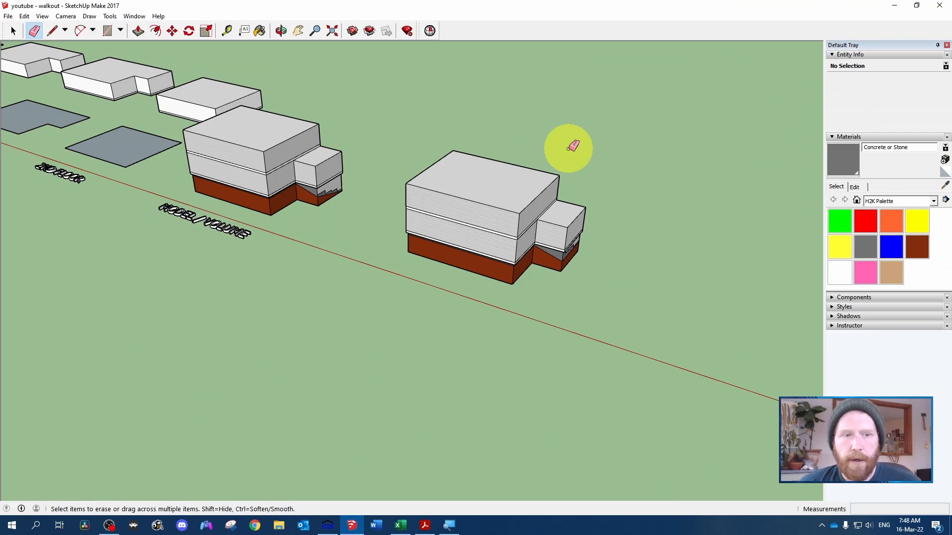
- Draw a 4 ft deep slab outline on the second house model's basement underside, along the full-height exposed wall between the two brown below-grade sections
{"action": "mouse_move", "coordinate": [569, 208]}
{"action": "middle_mouse_down"}
{"action": "mouse_move", "coordinate": [373, 267]}
{"action": "mouse_move", "coordinate": [347, 207]}
{"action": "mouse_move", "coordinate": [265, 212]}
{"action": "middle_mouse_up"}
{"action": "scroll", "coordinate": [266, 213], "scroll_direction": "up", "scroll_amount": 3}
{"action": "mouse_move", "coordinate": [521, 143]}
{"action": "middle_mouse_down"}
{"action": "mouse_move", "coordinate": [418, 206]}
{"action": "mouse_move", "coordinate": [366, 93]}
{"action": "mouse_move", "coordinate": [463, 236]}
{"action": "middle_mouse_up"}
{"action": "scroll", "coordinate": [418, 206], "scroll_direction": "up", "scroll_amount": 3}
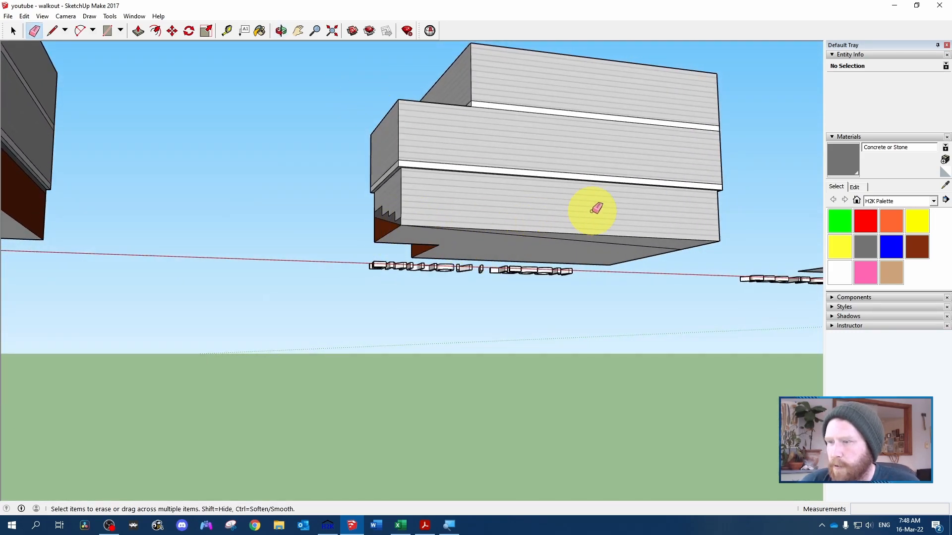
{"action": "middle_click_drag", "start_coordinate": [591, 206], "coordinate": [234, 238]}
{"action": "middle_click_drag", "start_coordinate": [355, 248], "coordinate": [251, 278]}
{"action": "scroll", "coordinate": [110, 286], "scroll_direction": "up", "scroll_amount": 2}
{"action": "mouse_move", "coordinate": [110, 286]}
{"action": "middle_mouse_down"}
{"action": "mouse_move", "coordinate": [333, 319]}
{"action": "mouse_move", "coordinate": [263, 236]}
{"action": "middle_mouse_up"}
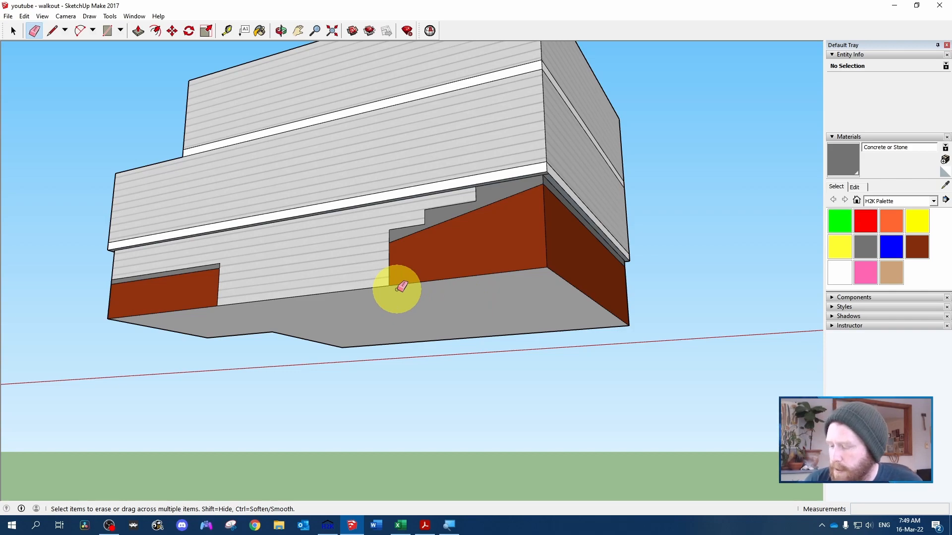
{"action": "key", "text": "l"}
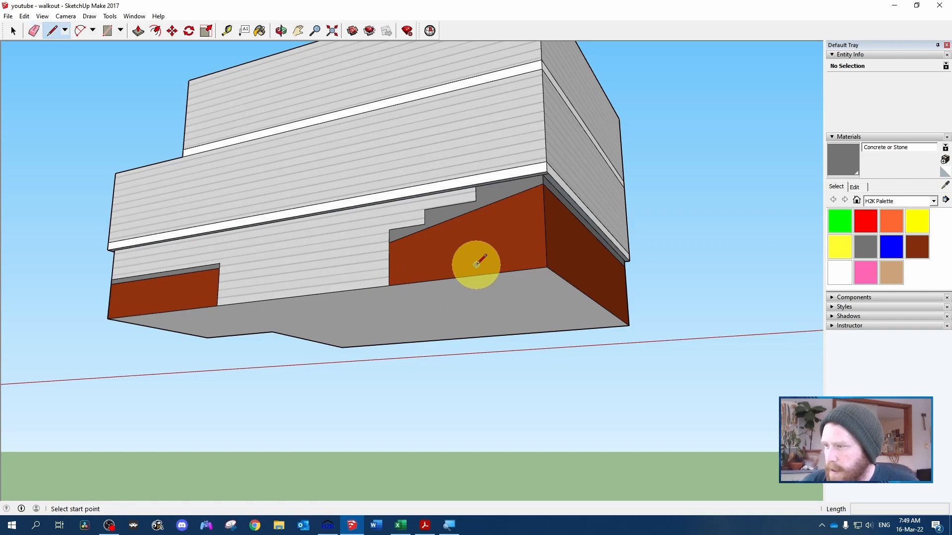
{"action": "middle_click_drag", "start_coordinate": [421, 259], "coordinate": [316, 189]}
{"action": "left_click", "coordinate": [313, 182]}
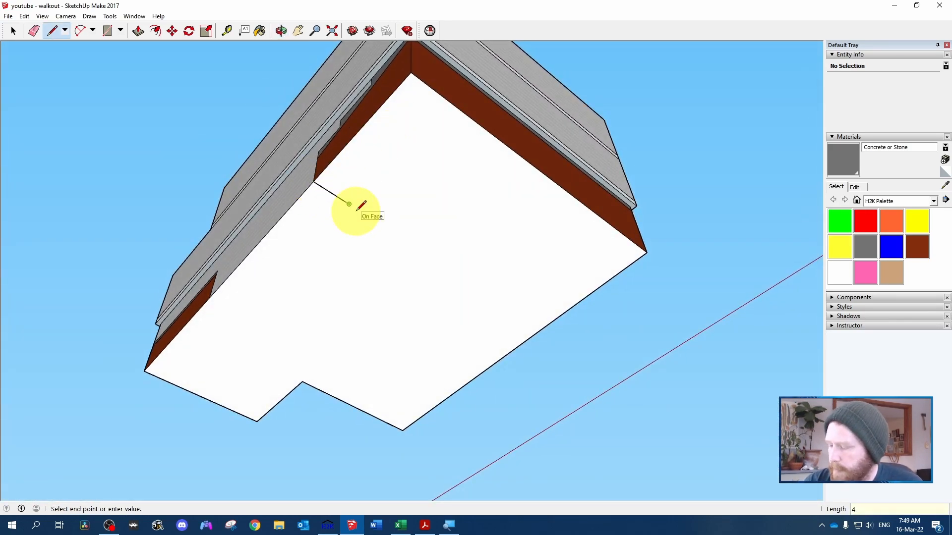
{"action": "key", "text": "Return"}
{"action": "left_click", "coordinate": [242, 314]}
{"action": "left_click", "coordinate": [209, 297]}
{"action": "key", "text": "space"}
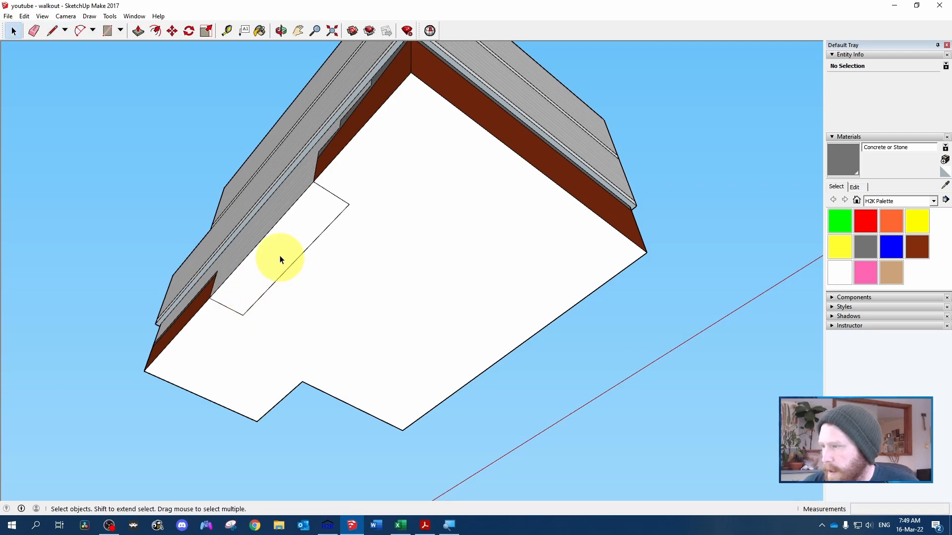
- Measure the area of the new slab strip, then of the remaining basement floor face, and view them beside the walkout wall
{"action": "left_click", "coordinate": [272, 245]}
{"action": "left_click", "coordinate": [427, 255]}
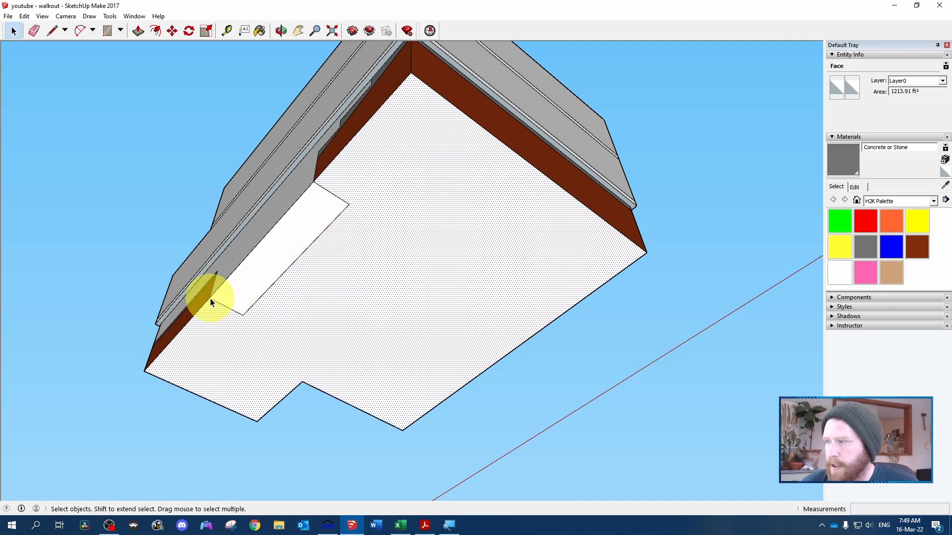
{"action": "middle_click_drag", "start_coordinate": [229, 155], "coordinate": [304, 317]}
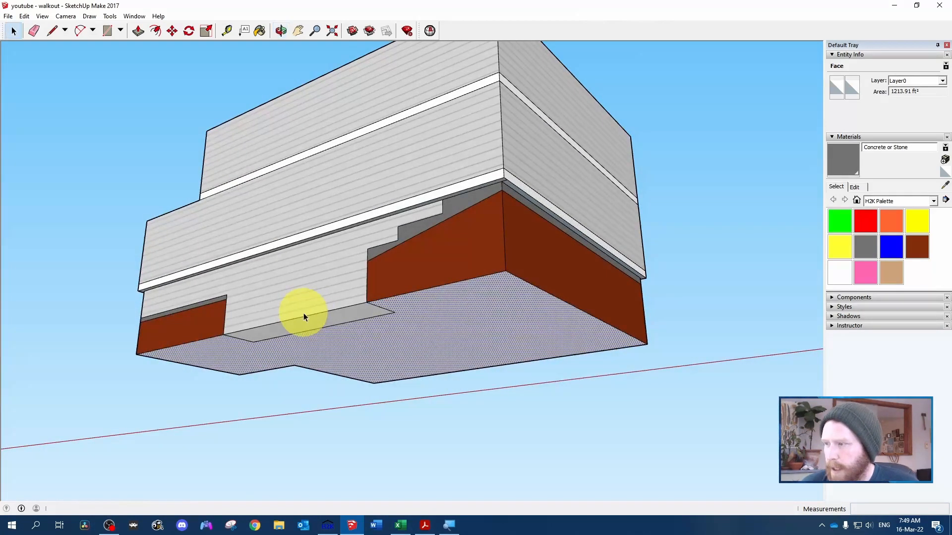